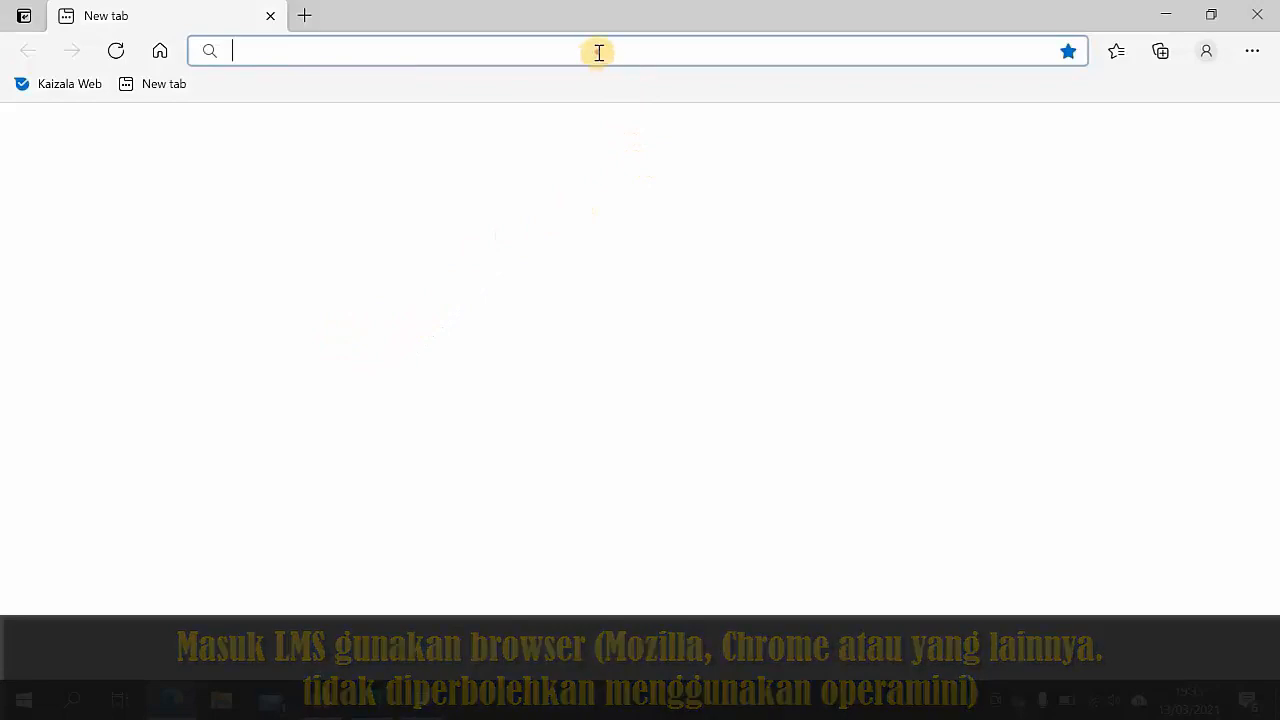
text(https://smpn14.sekolahk2.id:4414)
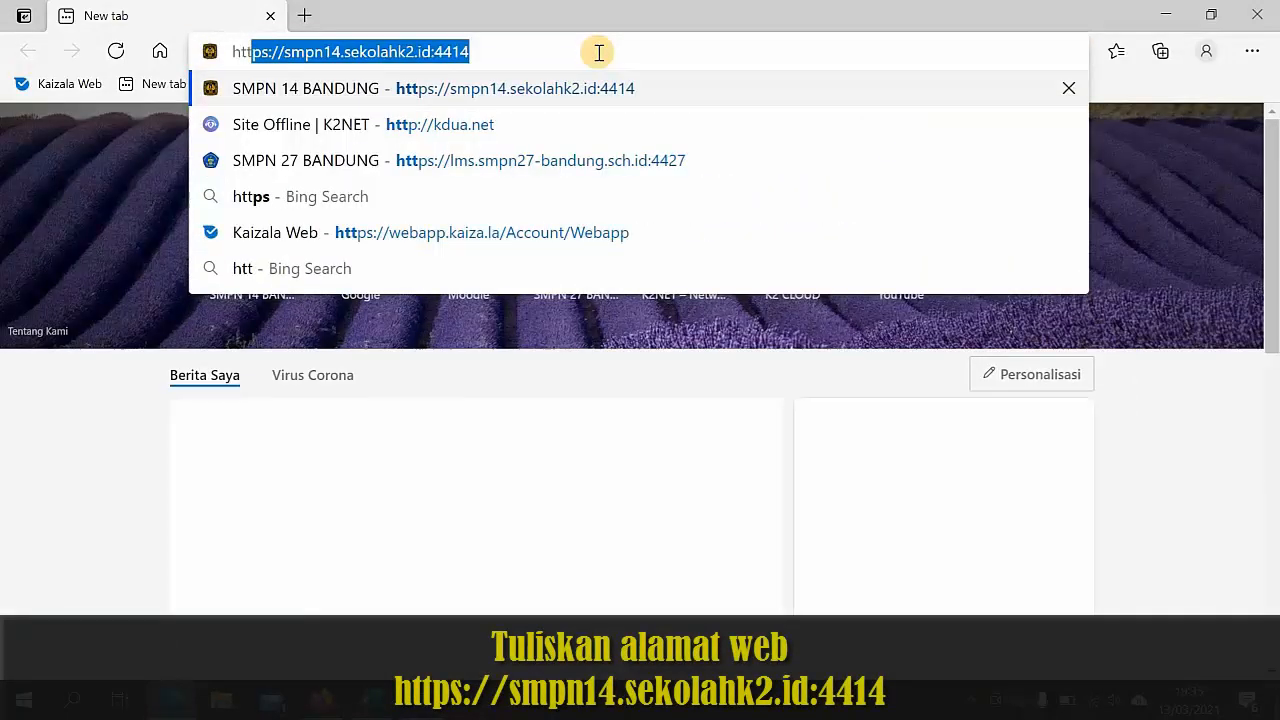
key(End)
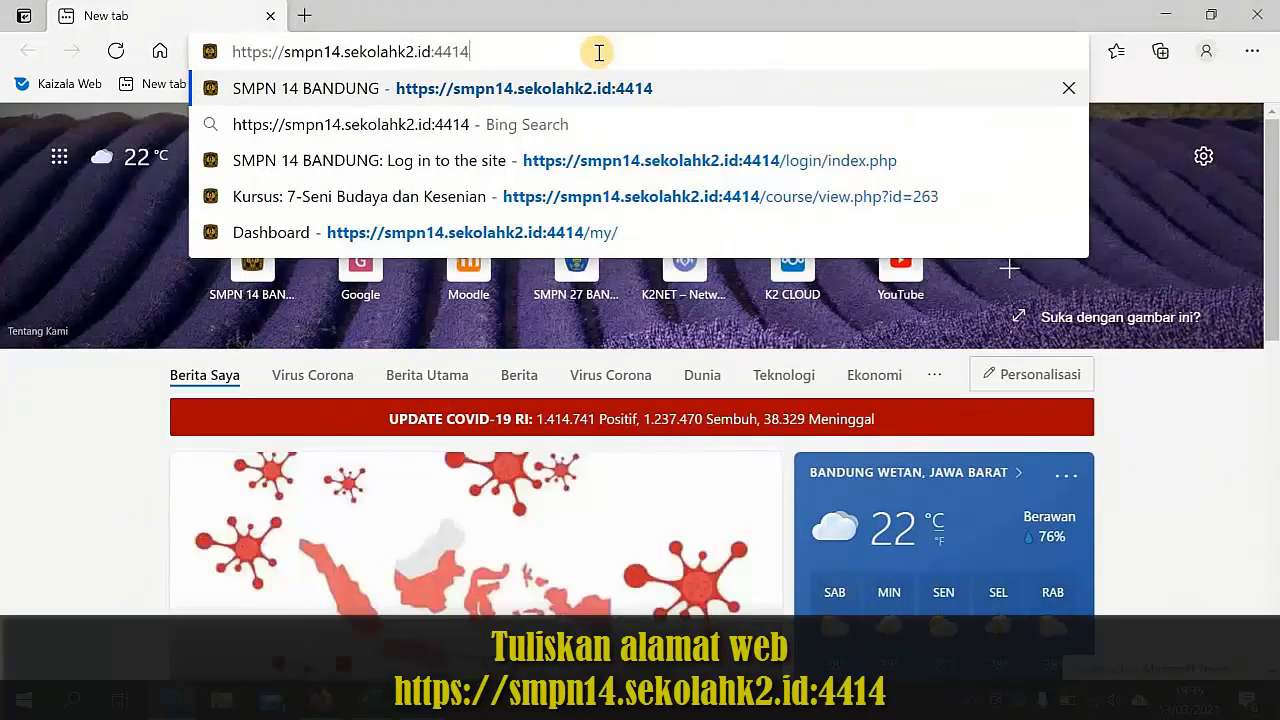
key(Return)
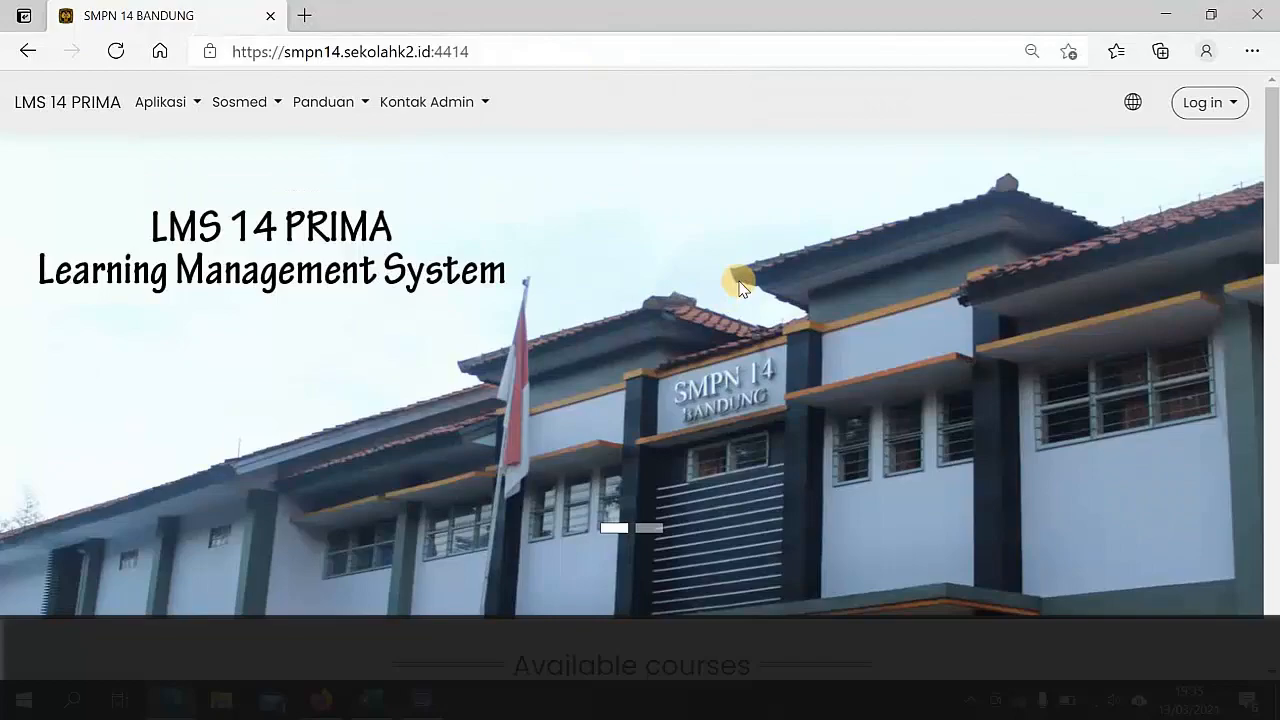
Log in to the LMS with the student's username and account password.
scroll(739, 284, down, 12)
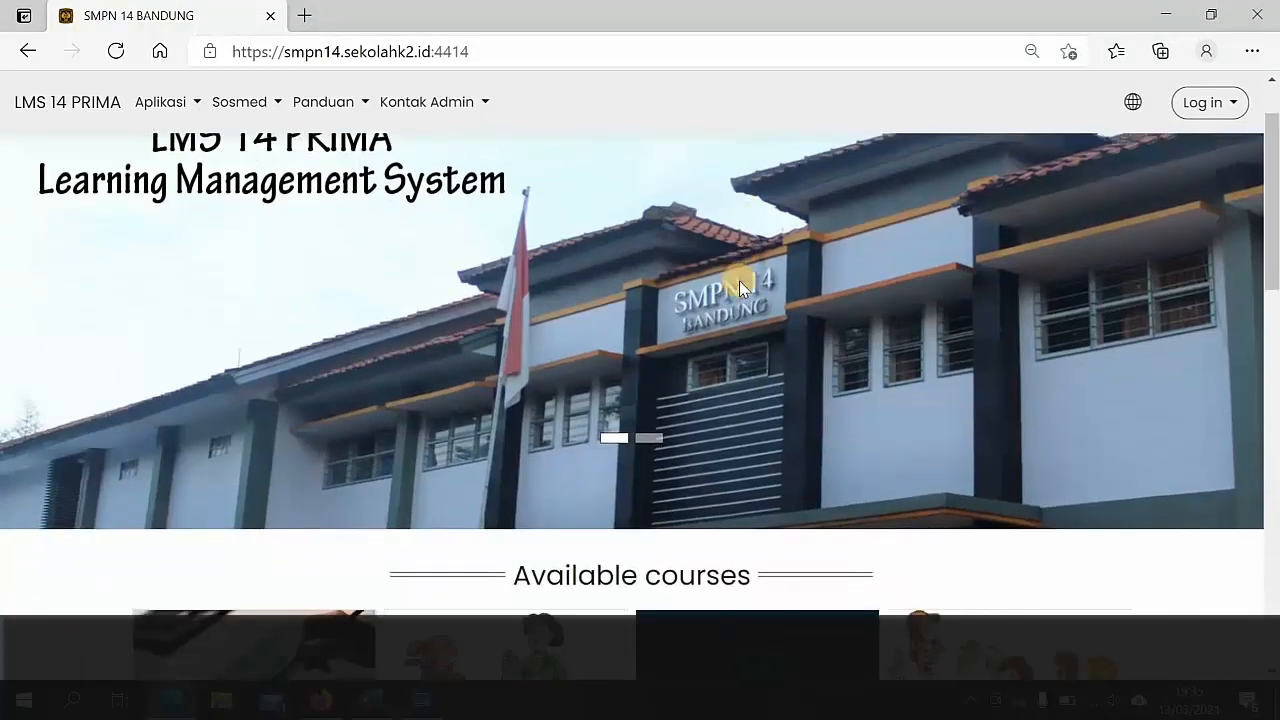
scroll(740, 292, up, 15)
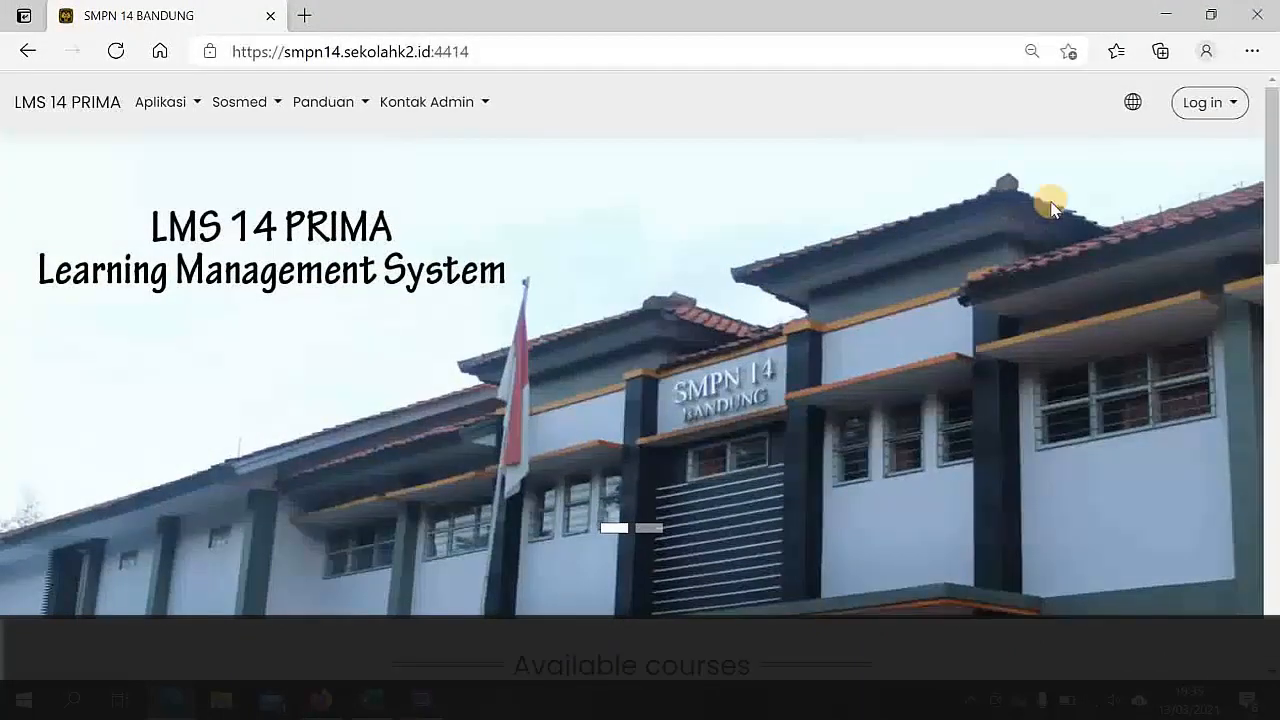
click(1225, 112)
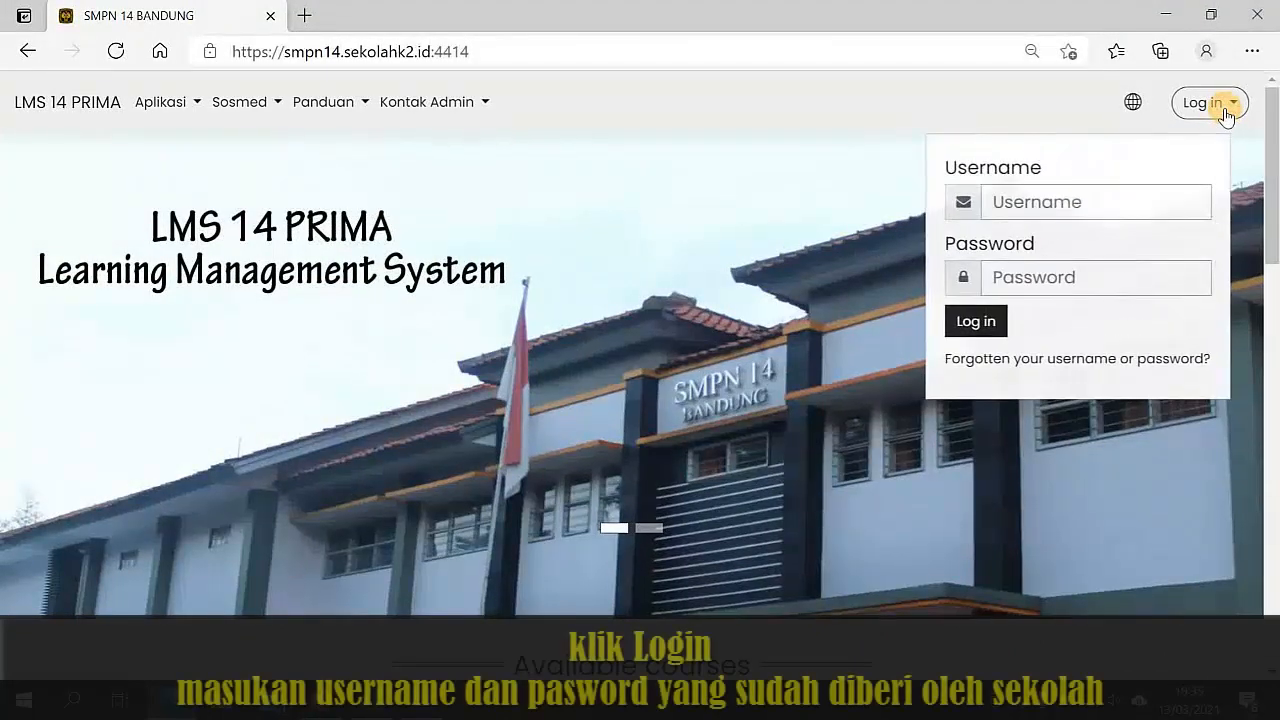
click(1071, 205)
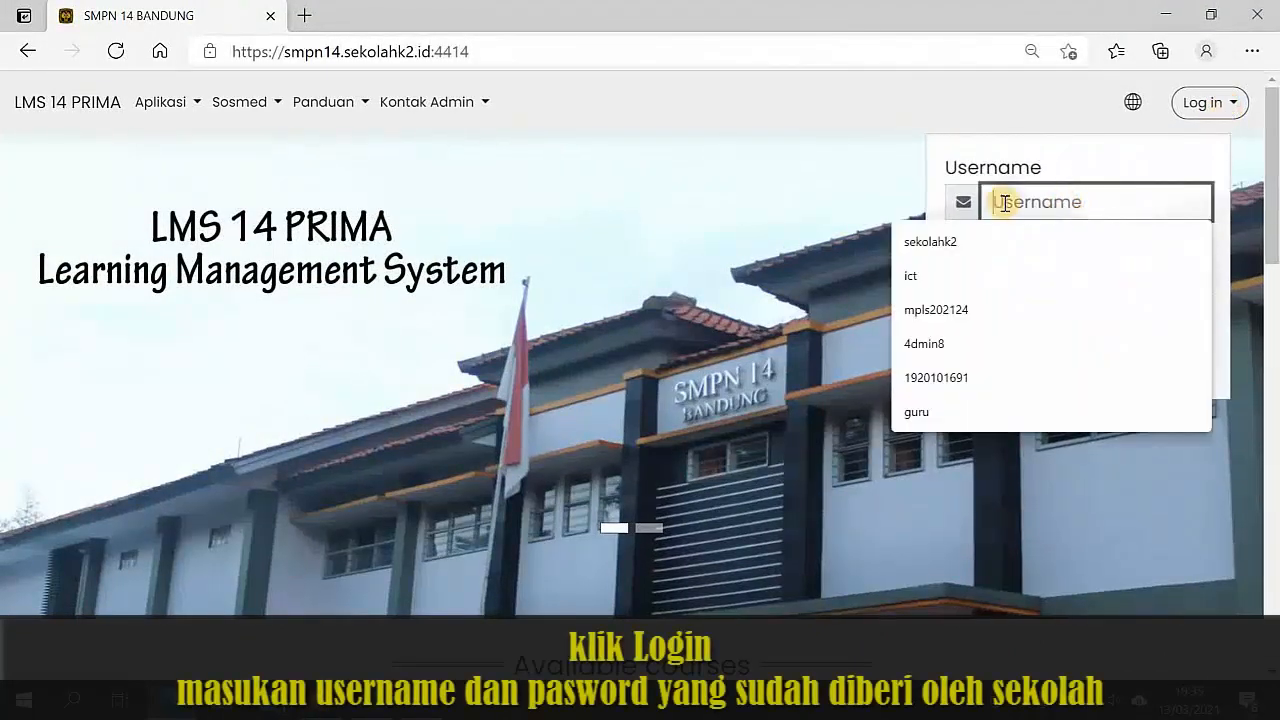
click(808, 194)
click(1215, 108)
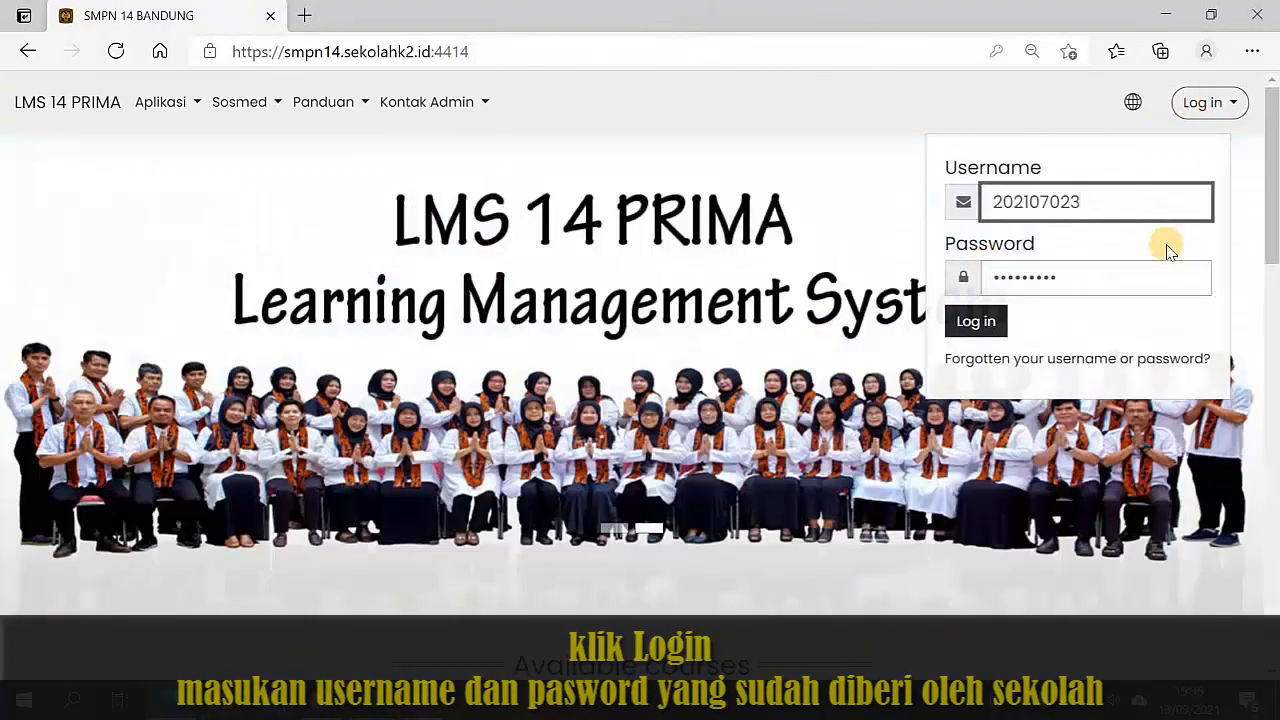
click(978, 330)
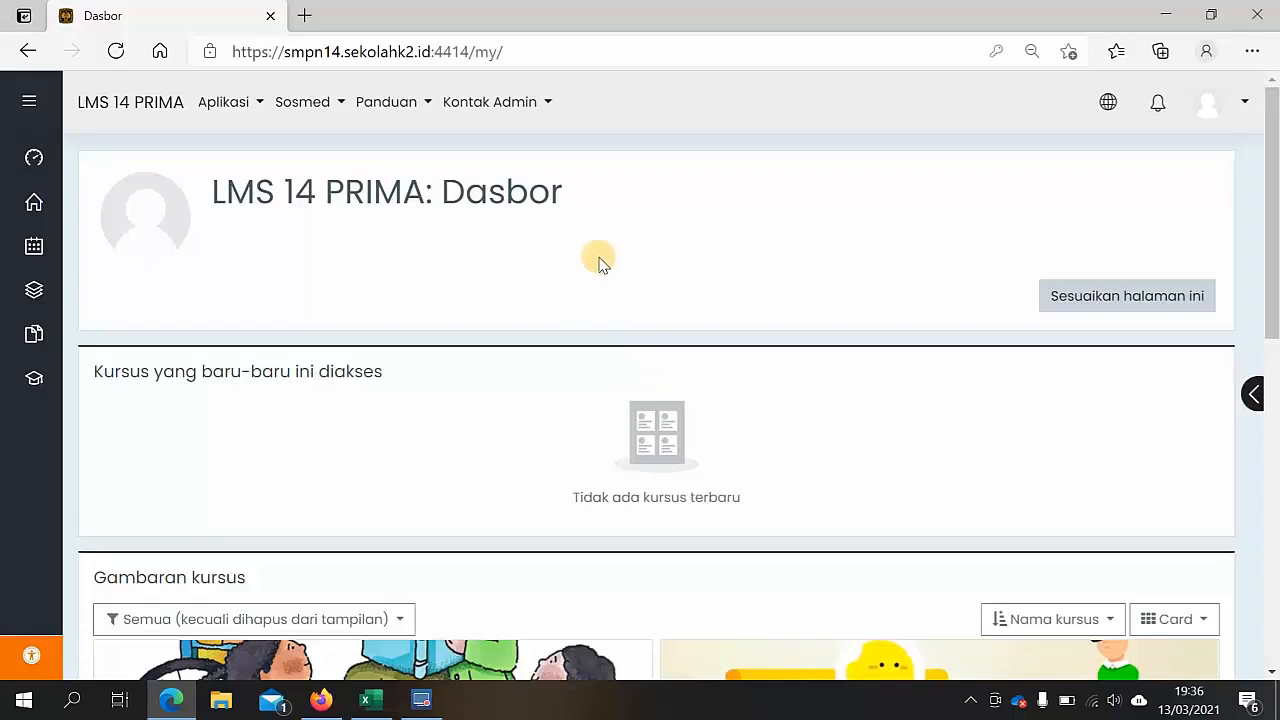
Look through the student's dashboard, including the recently accessed courses and the course overview.
scroll(596, 266, down, 4)
scroll(596, 270, down, 4)
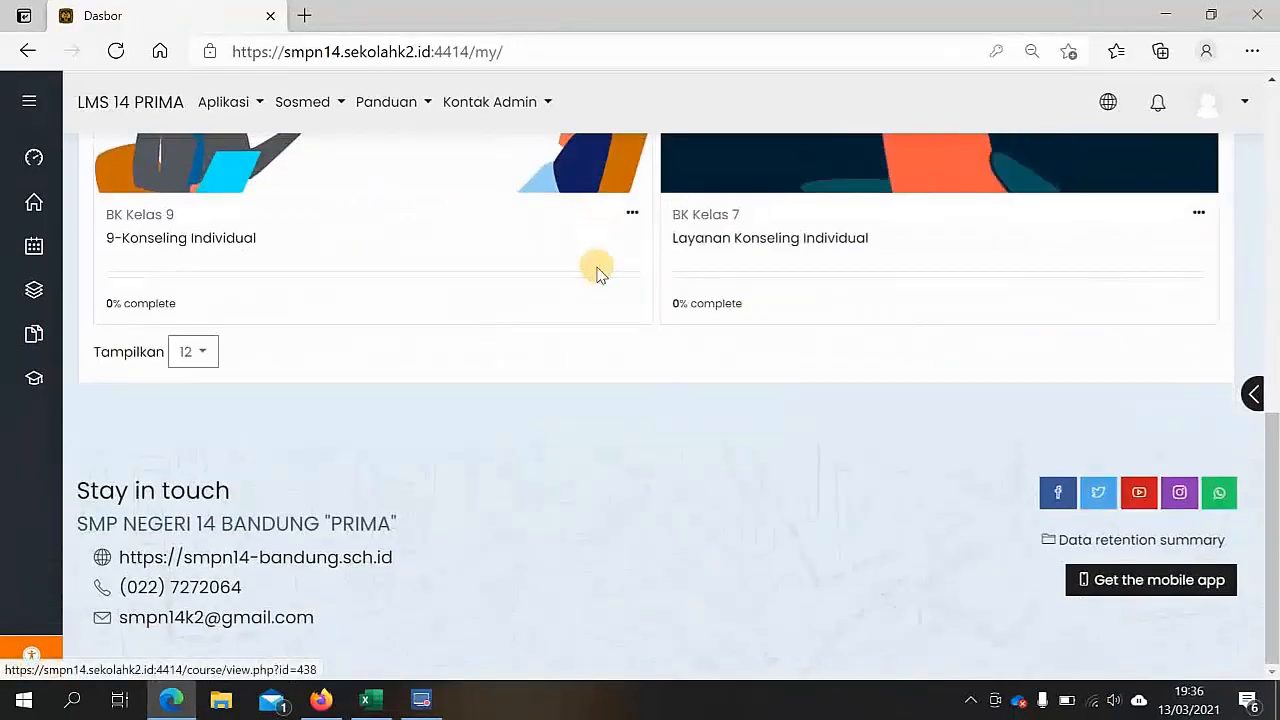
scroll(596, 270, up, 8)
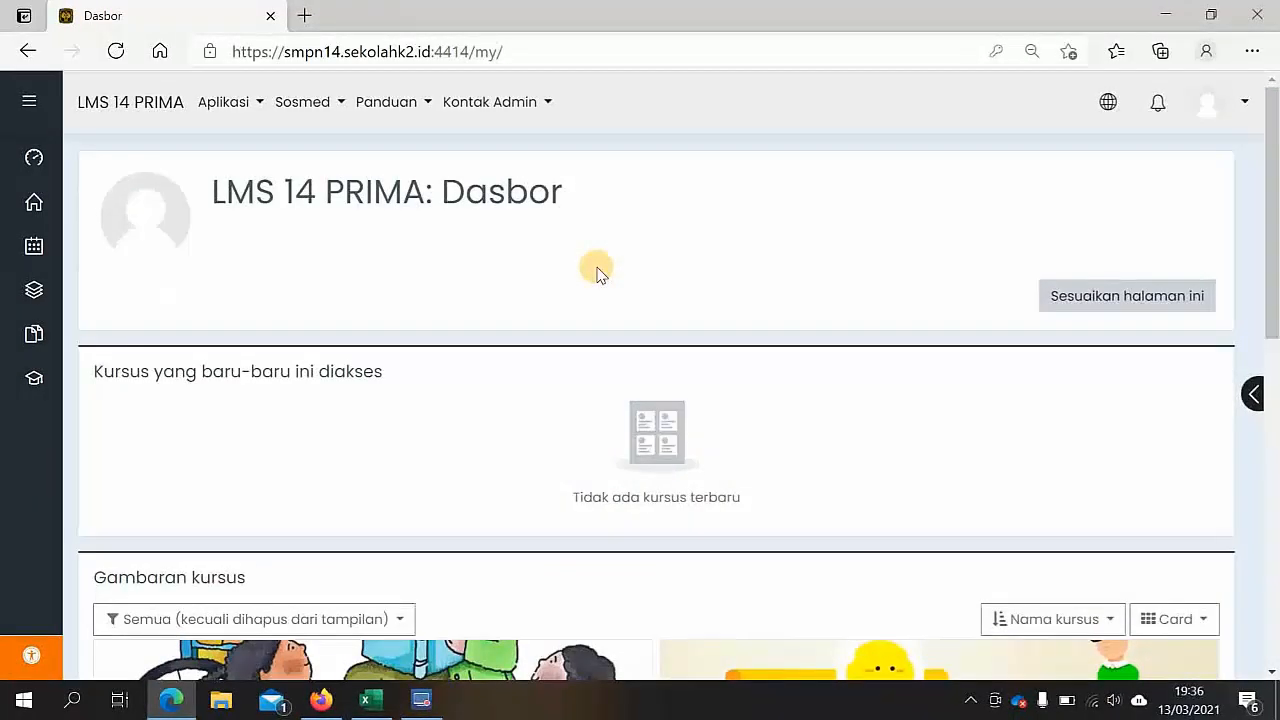
scroll(596, 268, down, 3)
scroll(503, 418, down, 3)
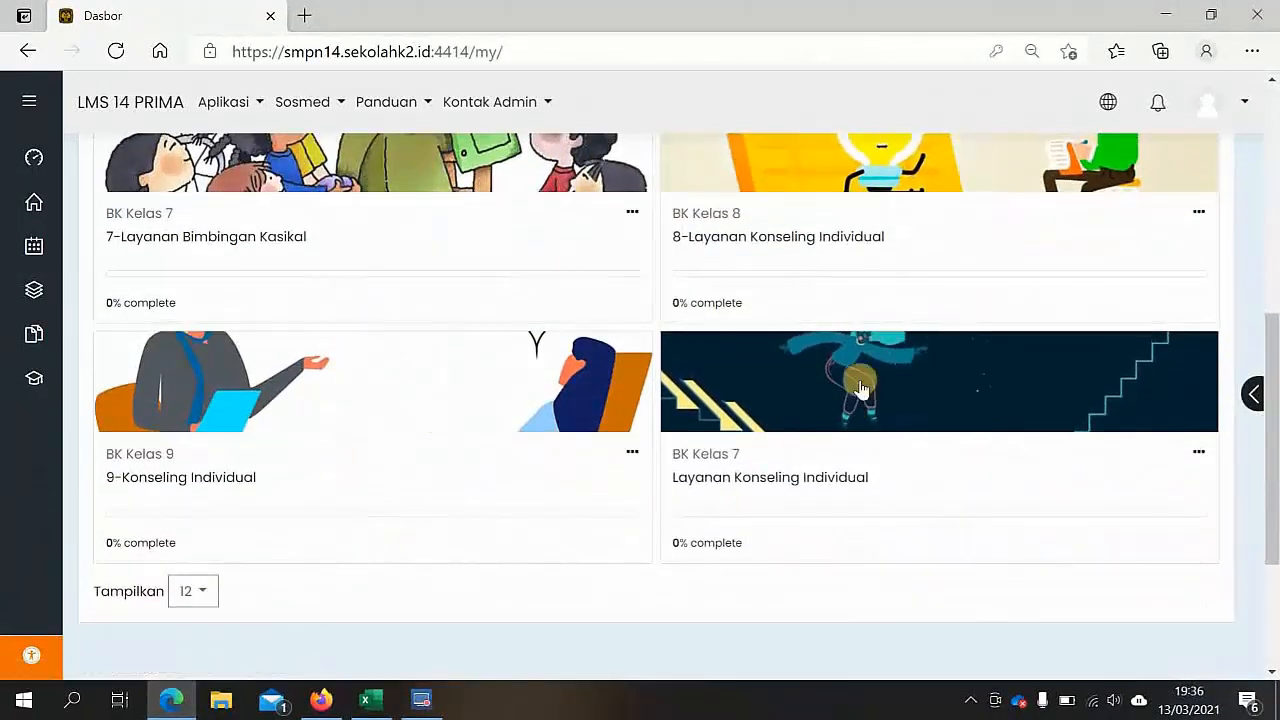
scroll(846, 557, up, 6)
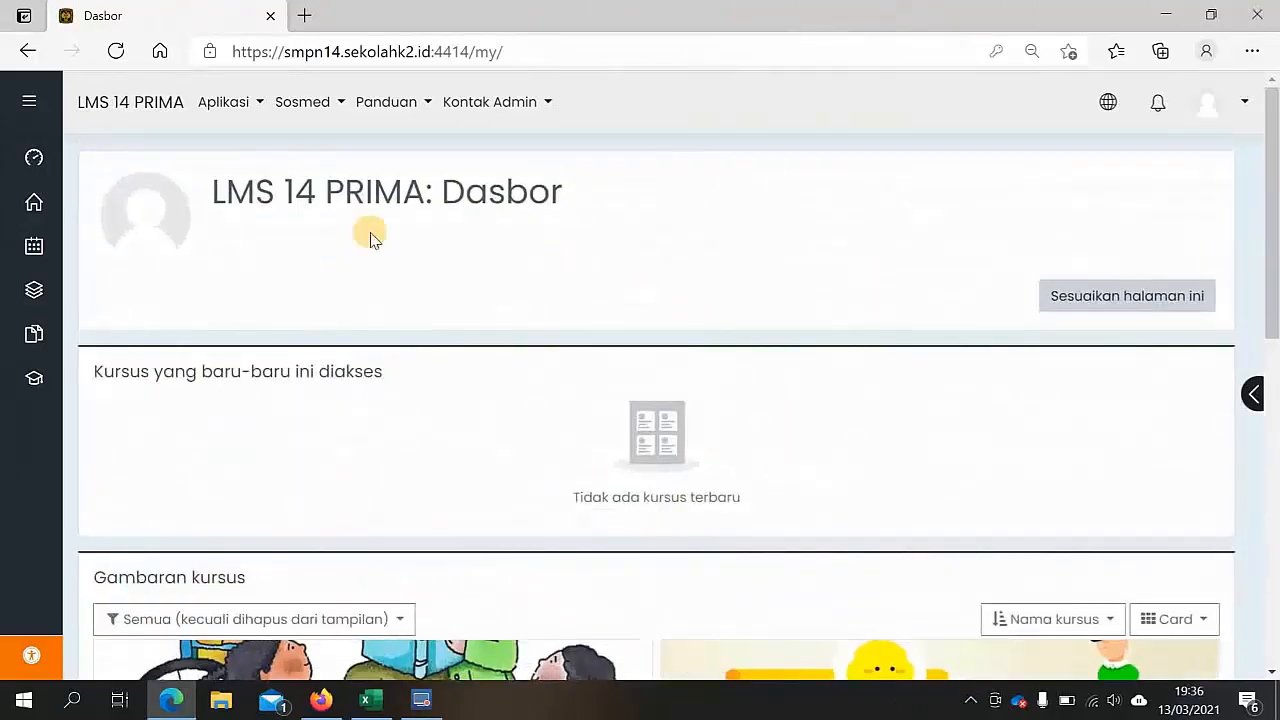
Go to the LMS site home and look through its site announcements and available courses.
click(29, 203)
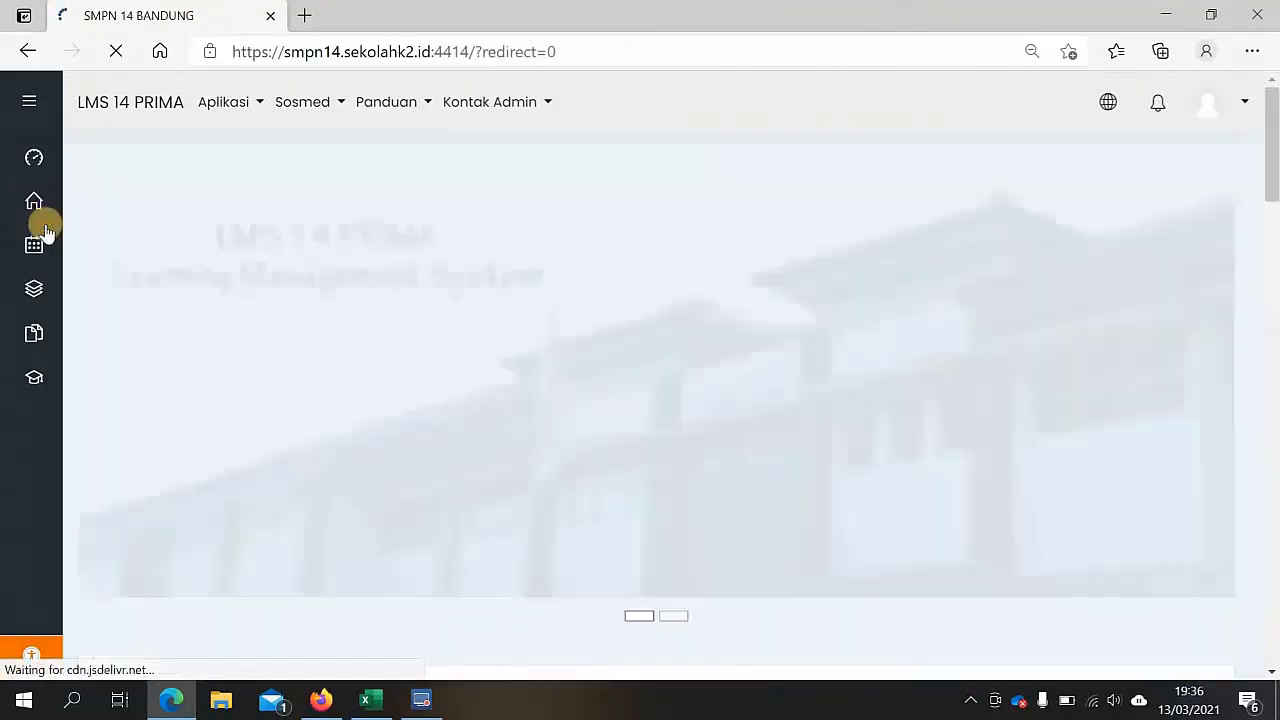
scroll(545, 265, down, 3)
scroll(561, 285, down, 15)
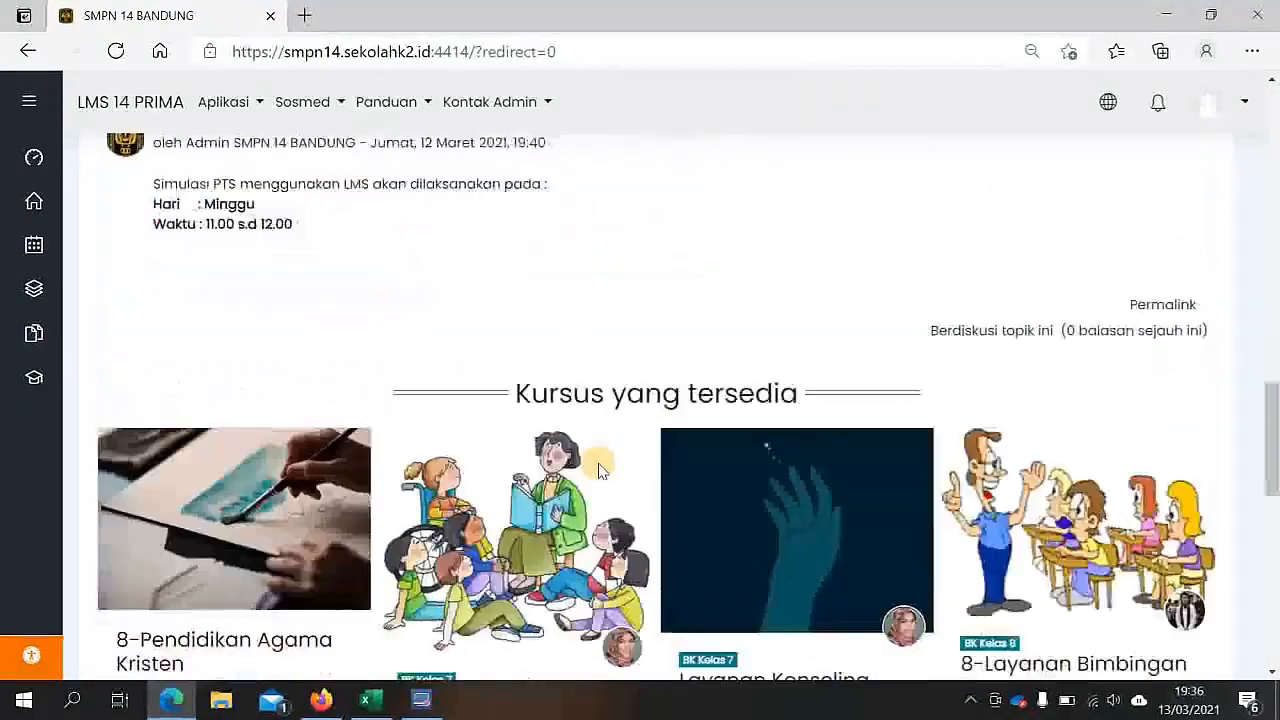
scroll(619, 338, down, 3)
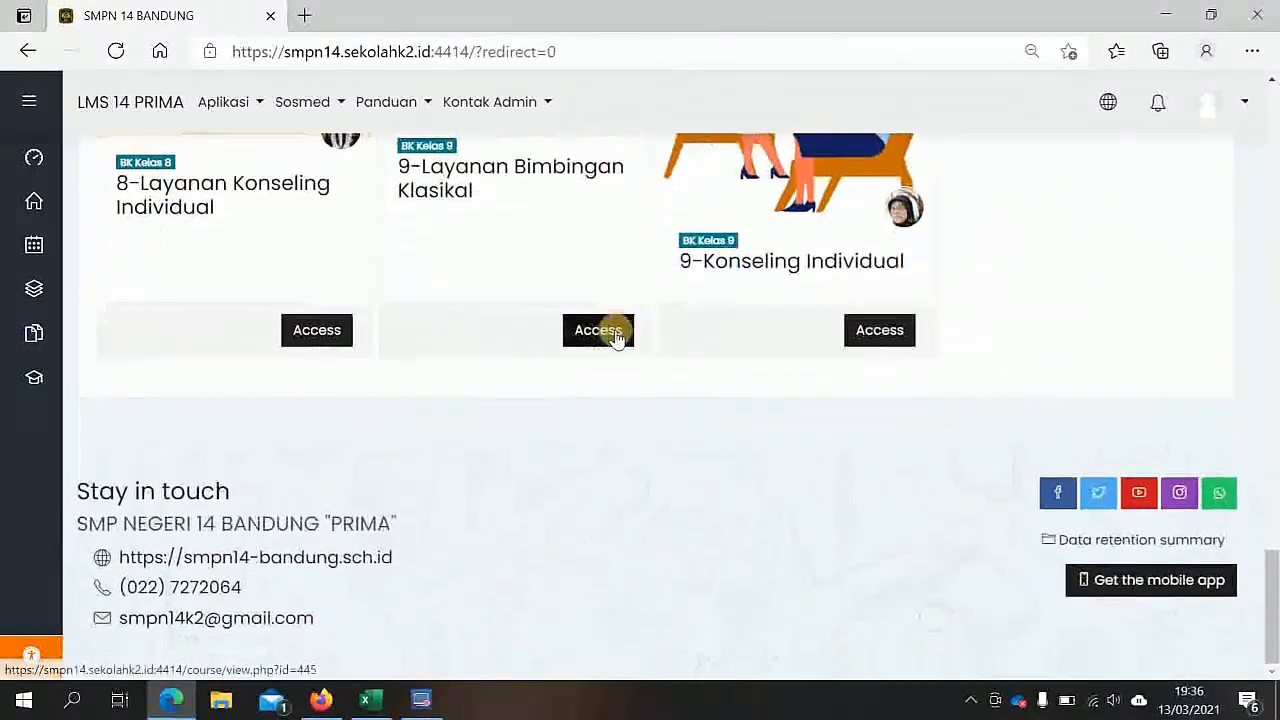
scroll(617, 338, up, 10)
scroll(610, 300, up, 5)
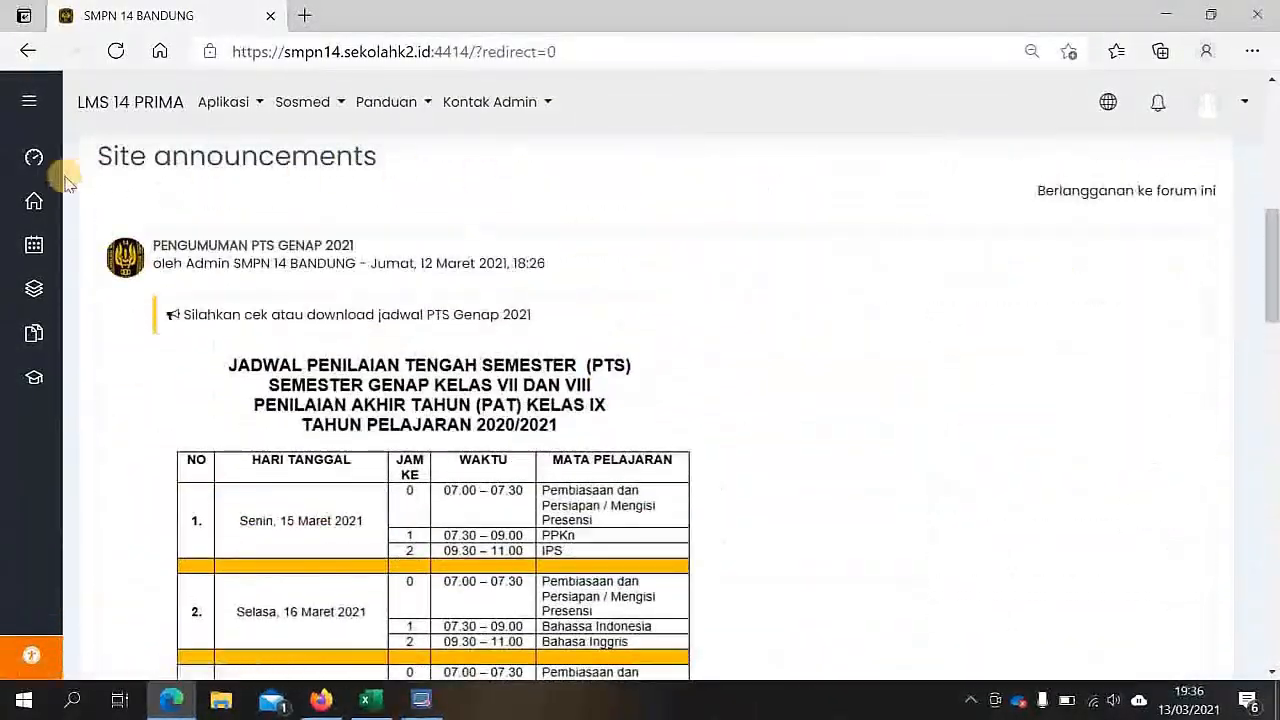
scroll(651, 266, up, 5)
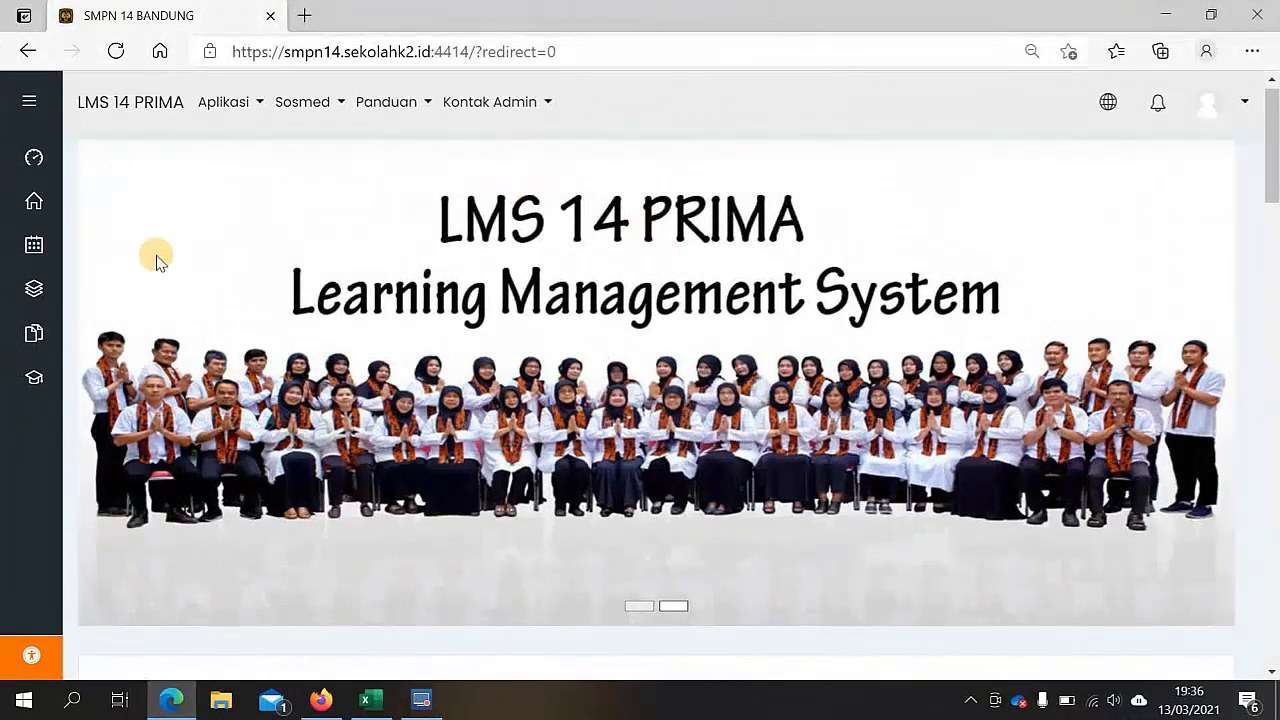
Open the SIMULASI UJIAN course and read its attendance instruction and the SIMULASI-14 MARET 2021 section.
mouse_move(33, 377)
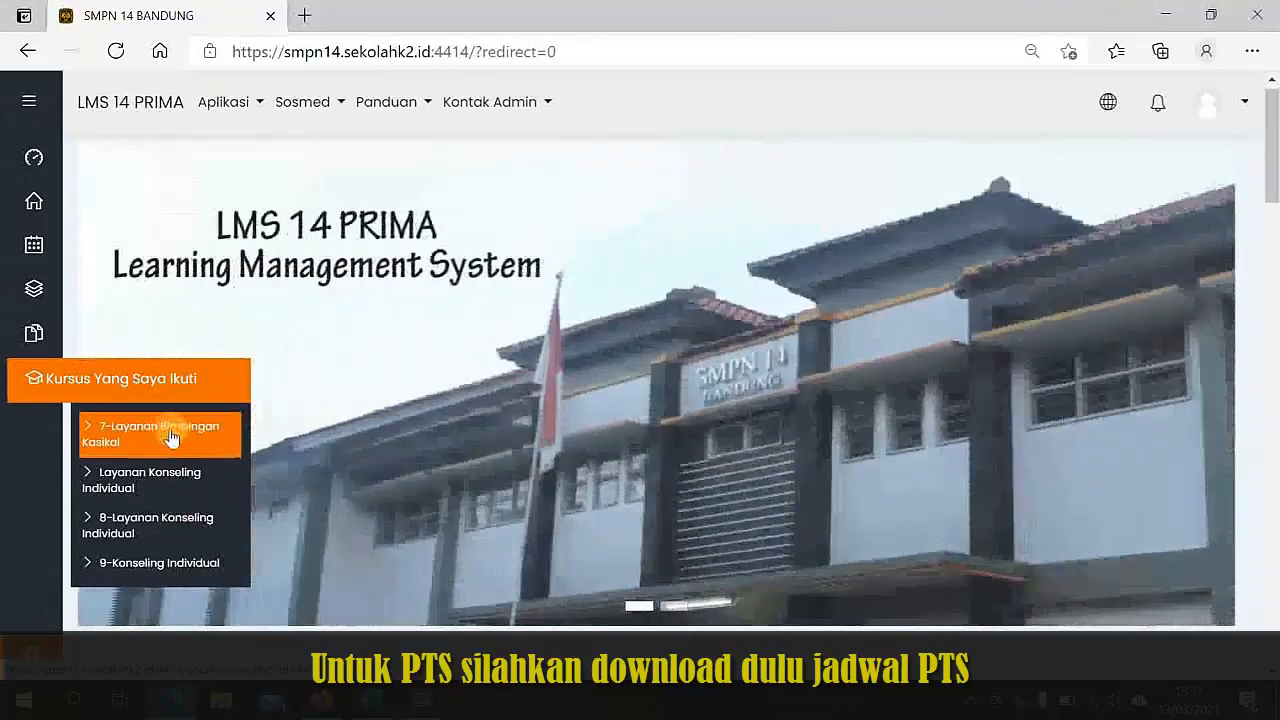
scroll(40, 340, down, 3)
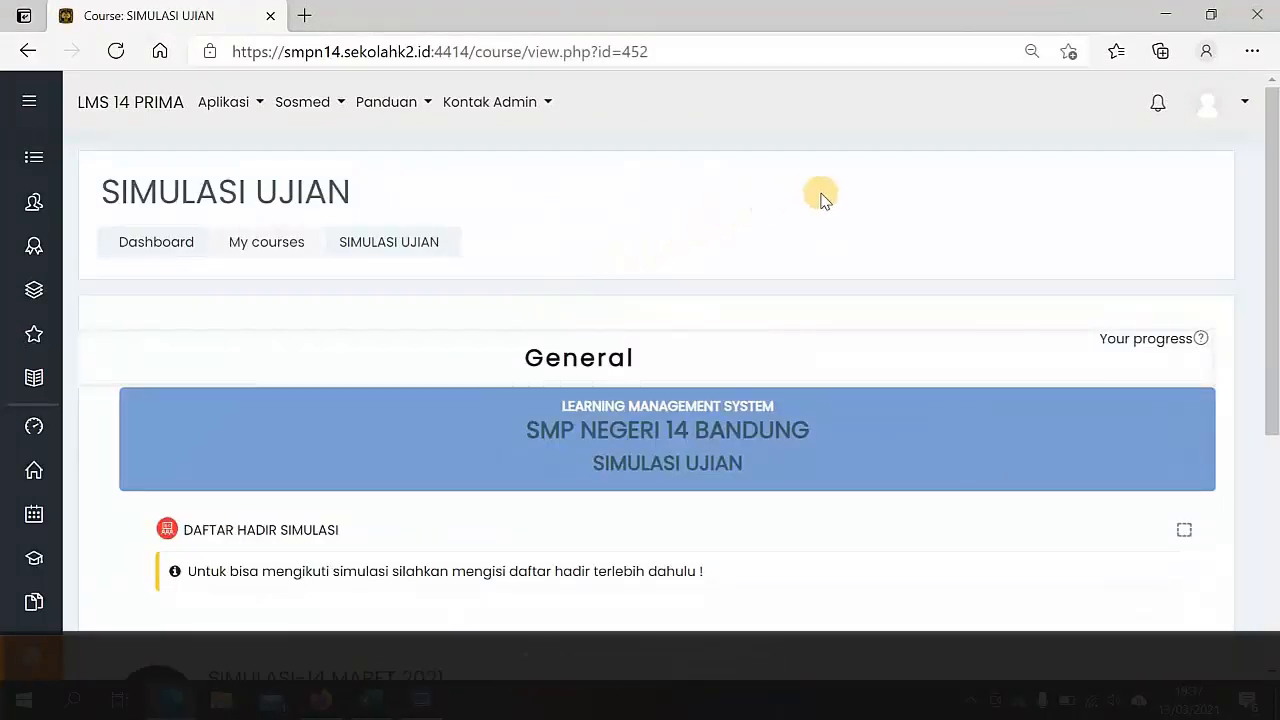
scroll(386, 323, down, 4)
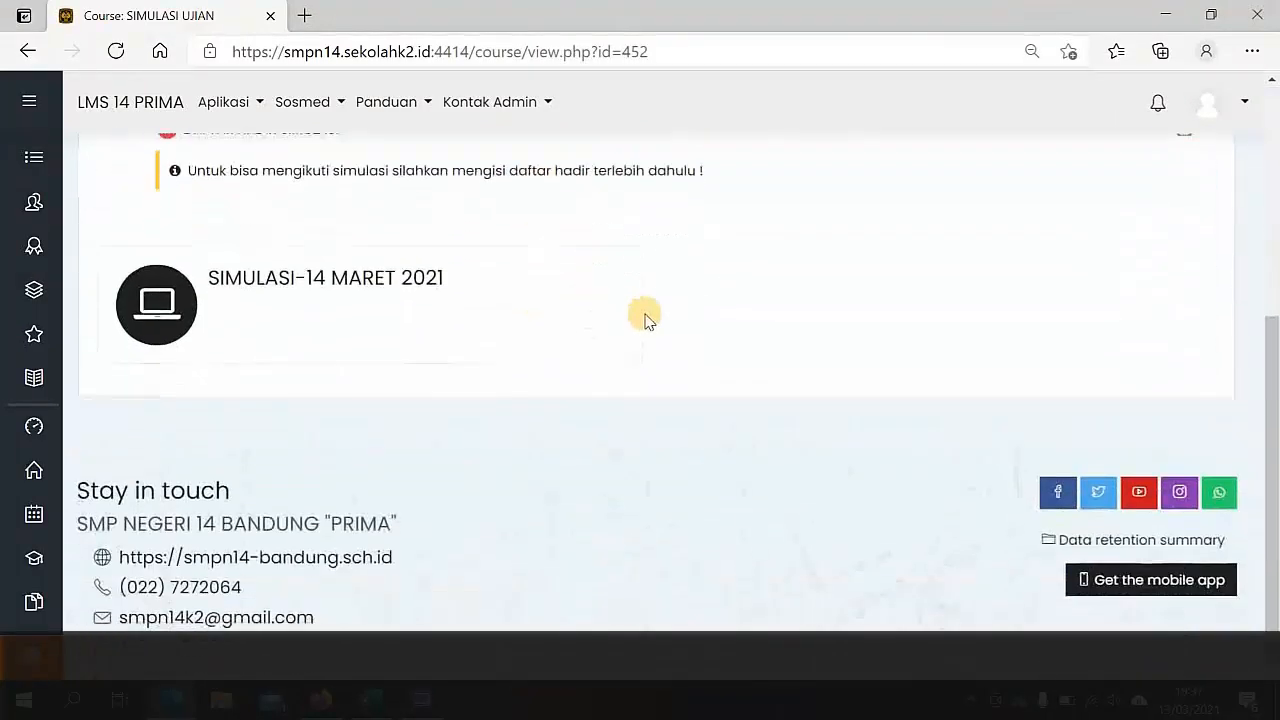
scroll(730, 245, up, 1)
scroll(740, 250, up, 3)
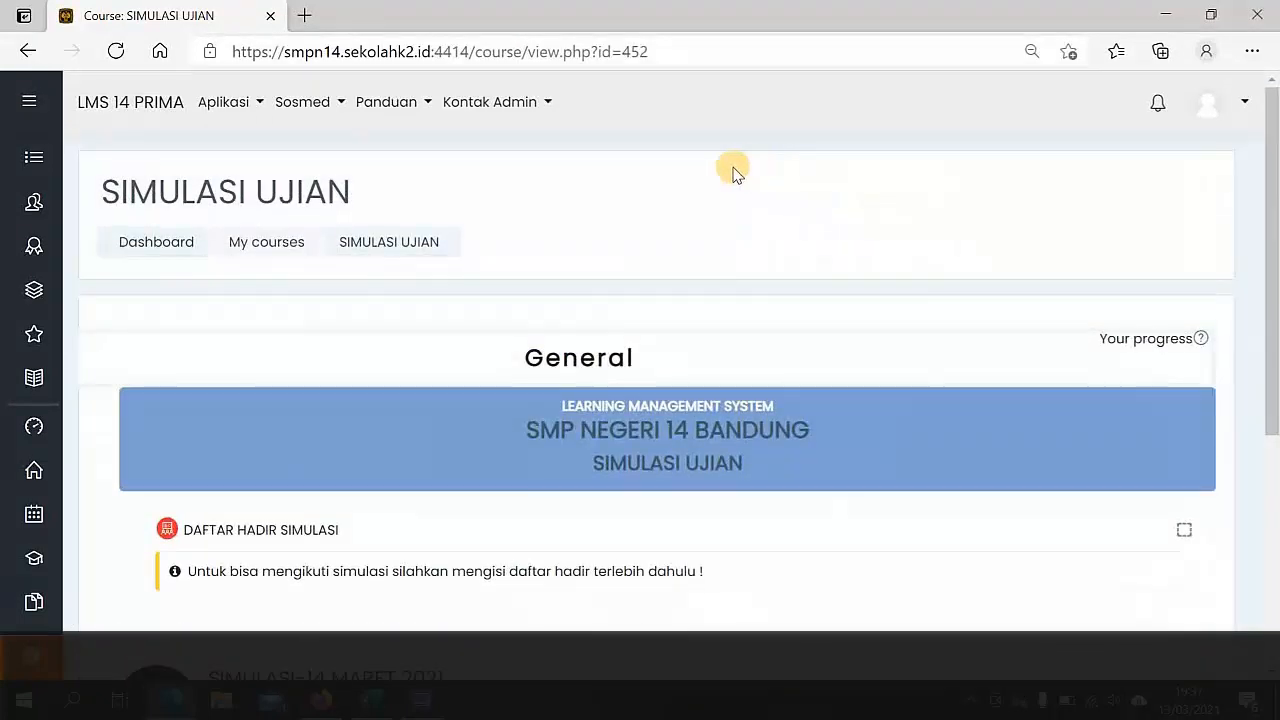
scroll(677, 184, down, 1)
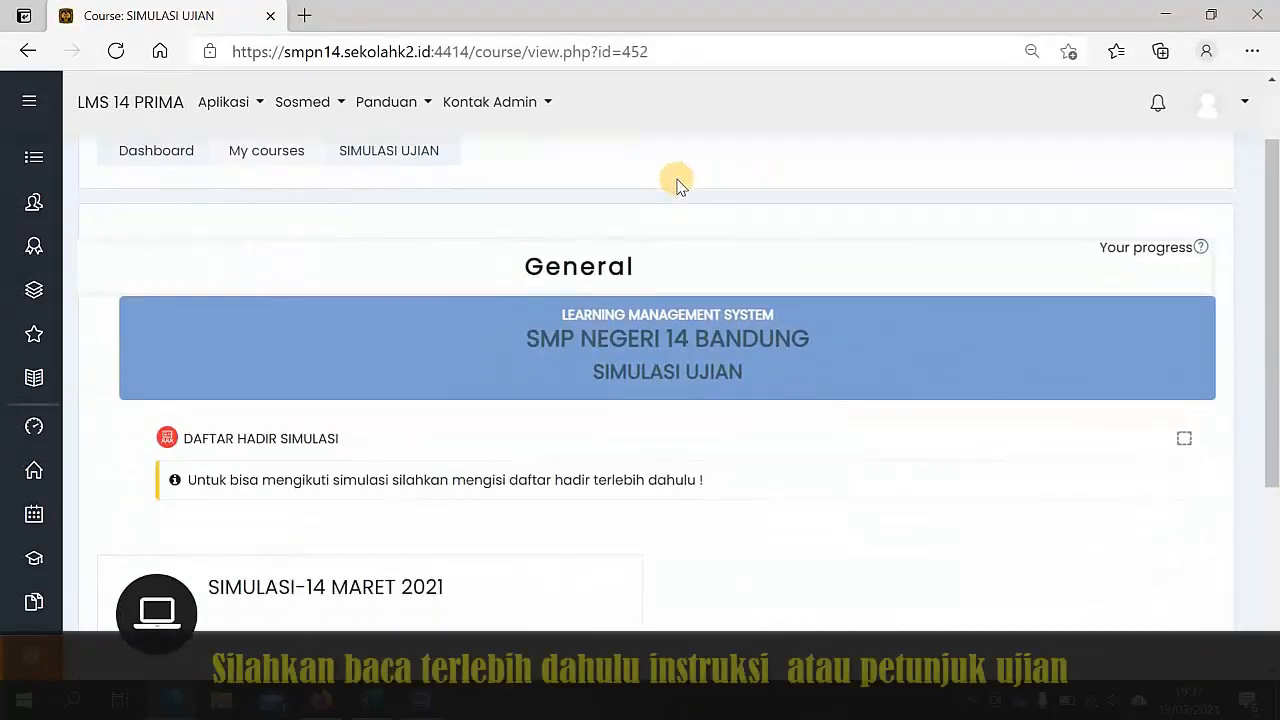
scroll(677, 184, down, 2)
scroll(676, 182, up, 2)
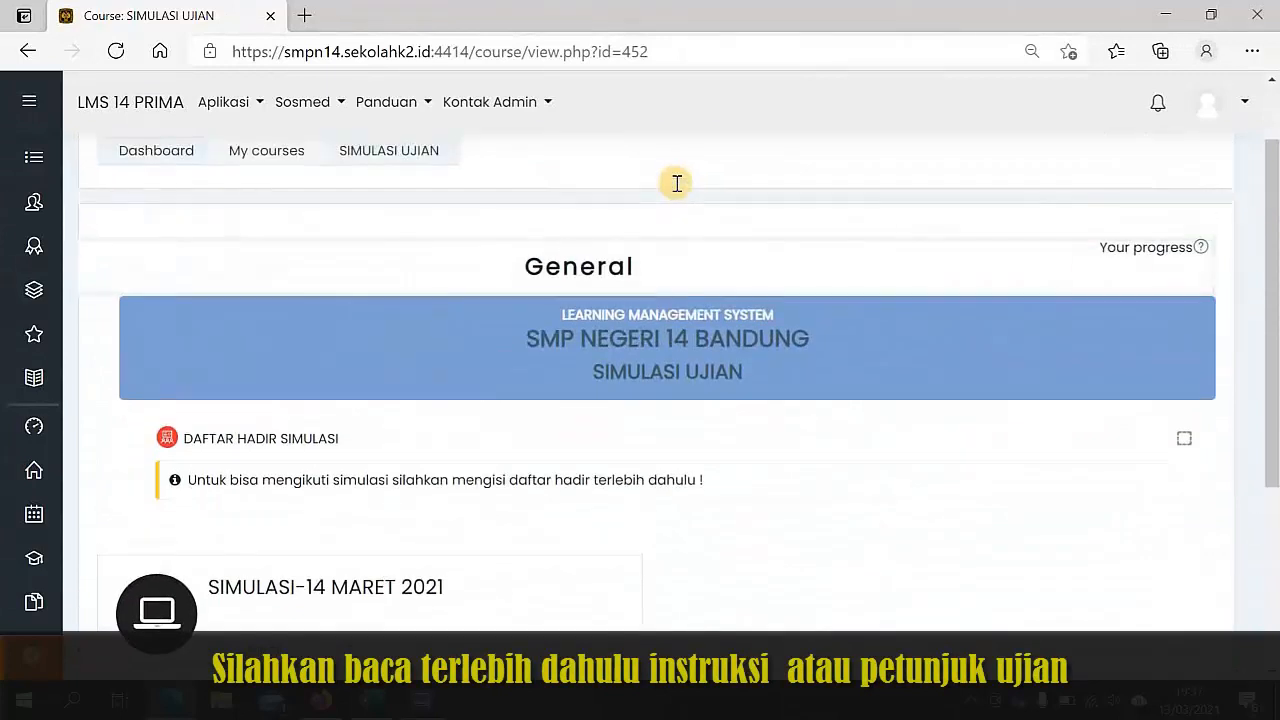
scroll(674, 186, down, 1)
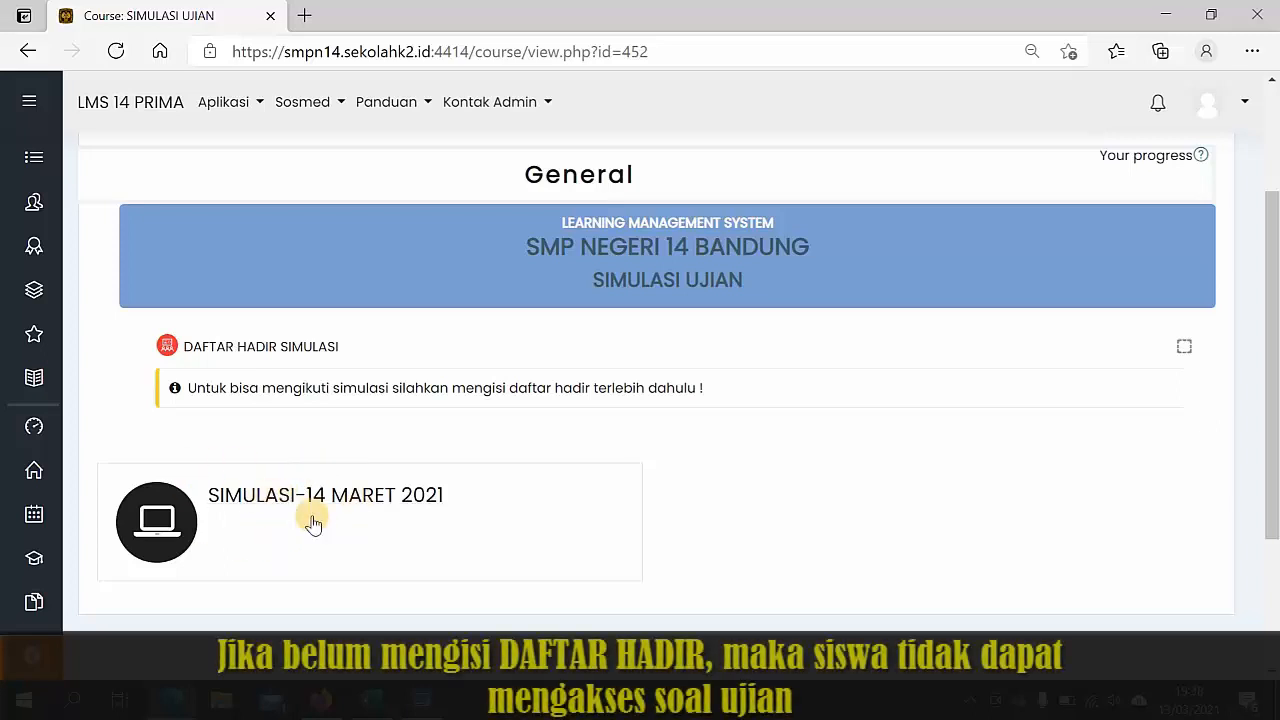
View the DAFTAR HADIR SIMULASI attendance page and return to the course's General section.
click(270, 347)
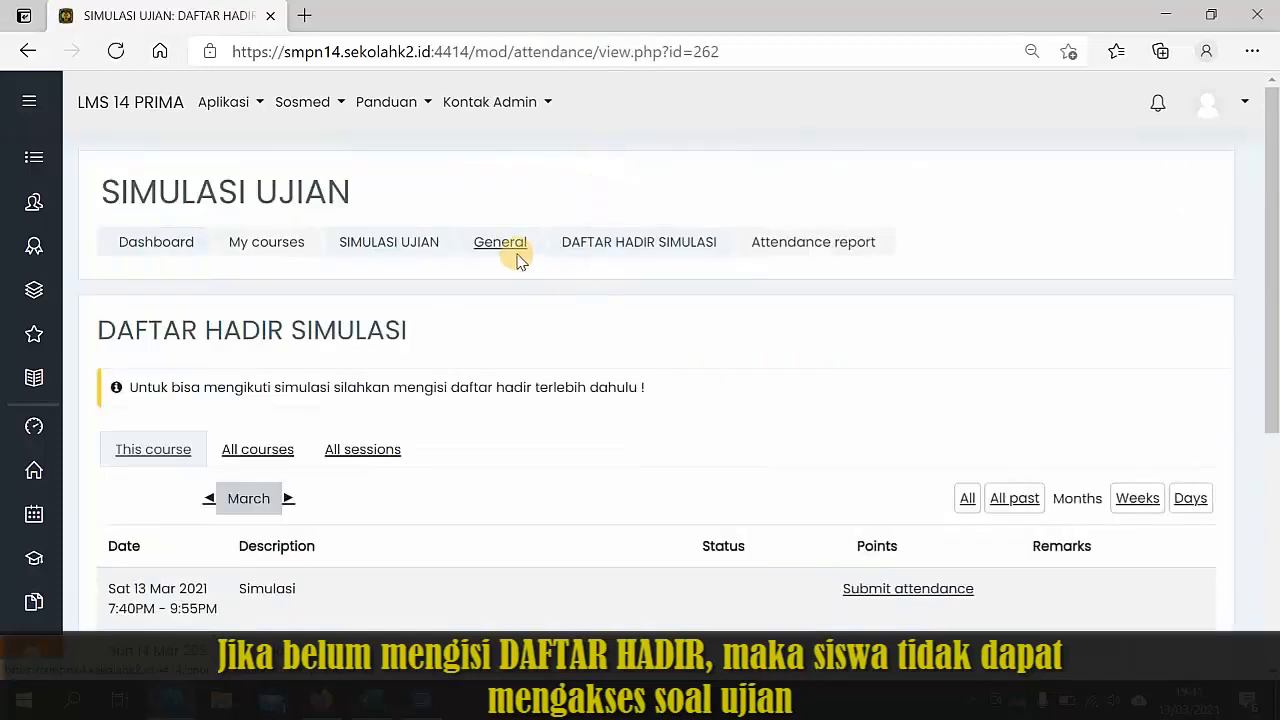
scroll(497, 237, down, 2)
scroll(511, 180, up, 2)
click(513, 238)
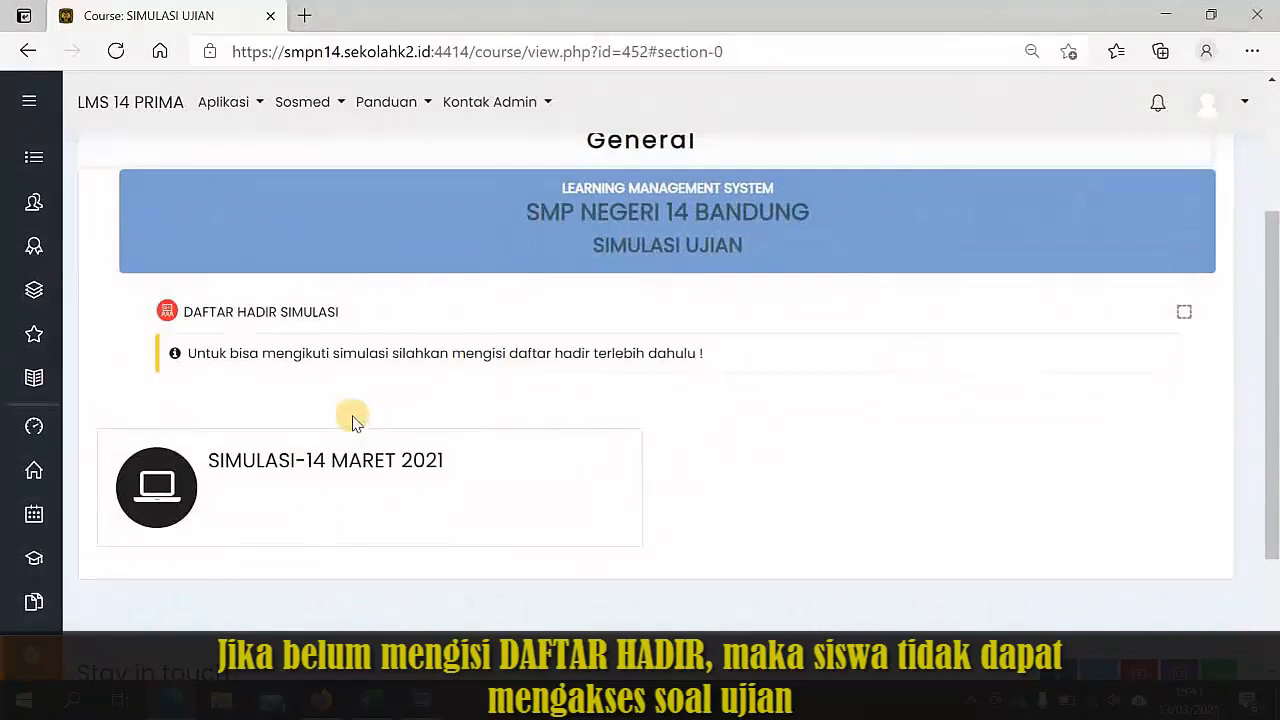
In DAFTAR HADIR SIMULASI, submit attendance for the 13 March 2021 7:40PM session as "Hadir tepat waktu" and save it.
click(302, 314)
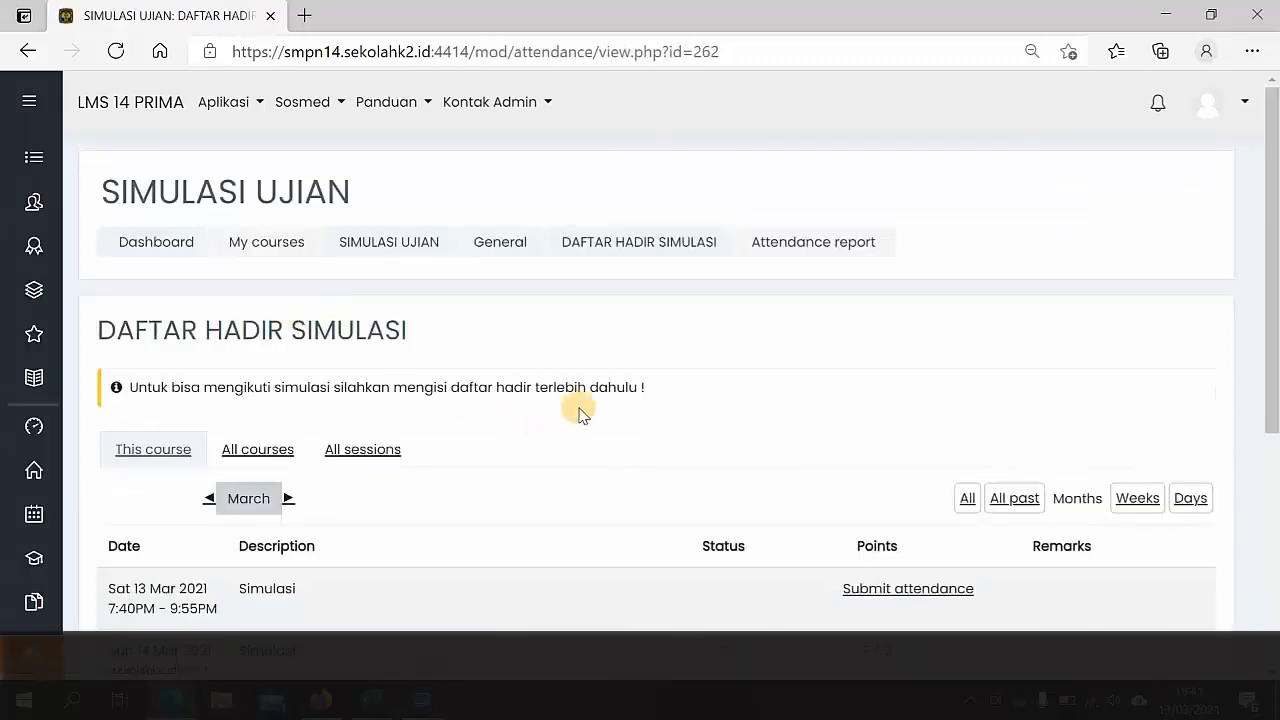
scroll(580, 409, down, 2)
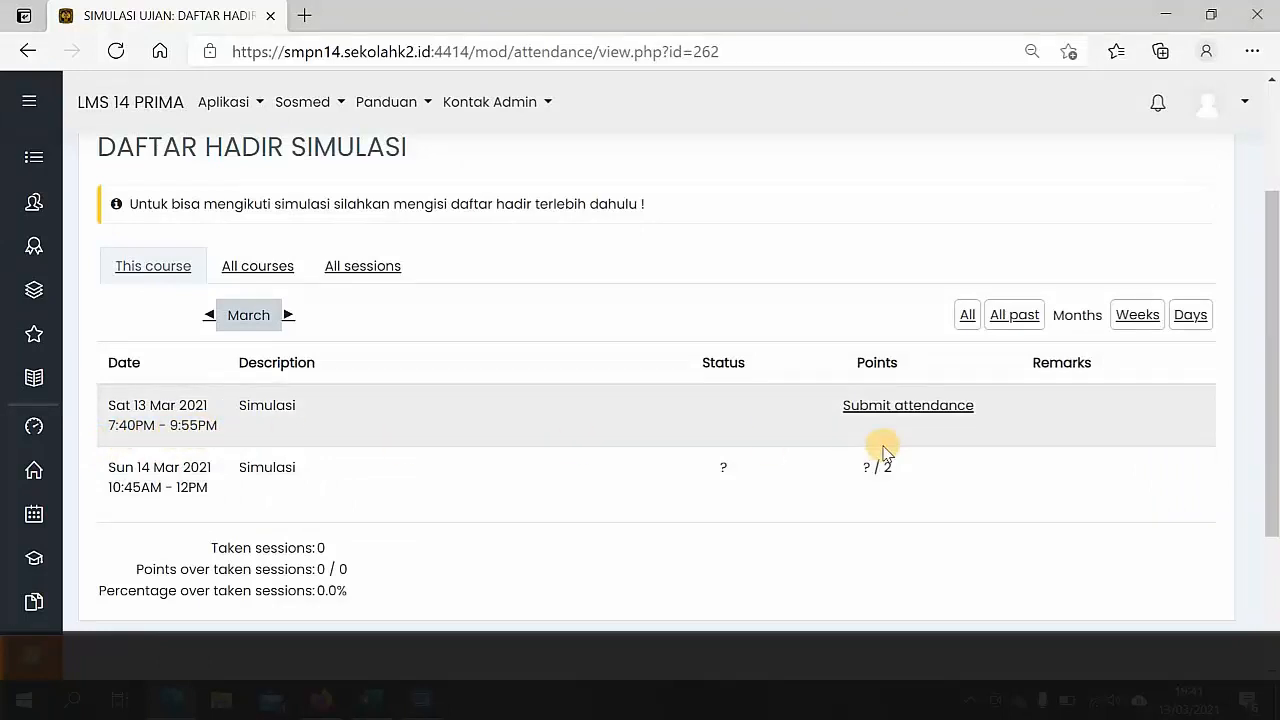
click(928, 406)
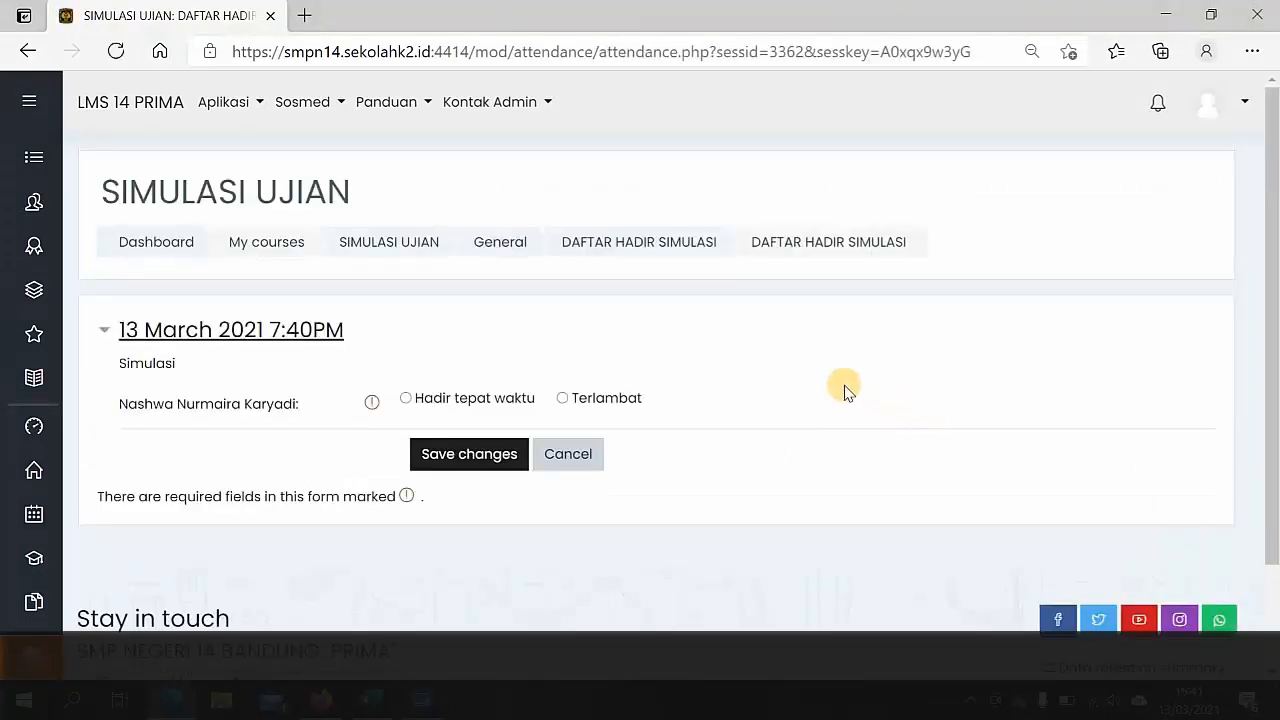
scroll(748, 366, down, 2)
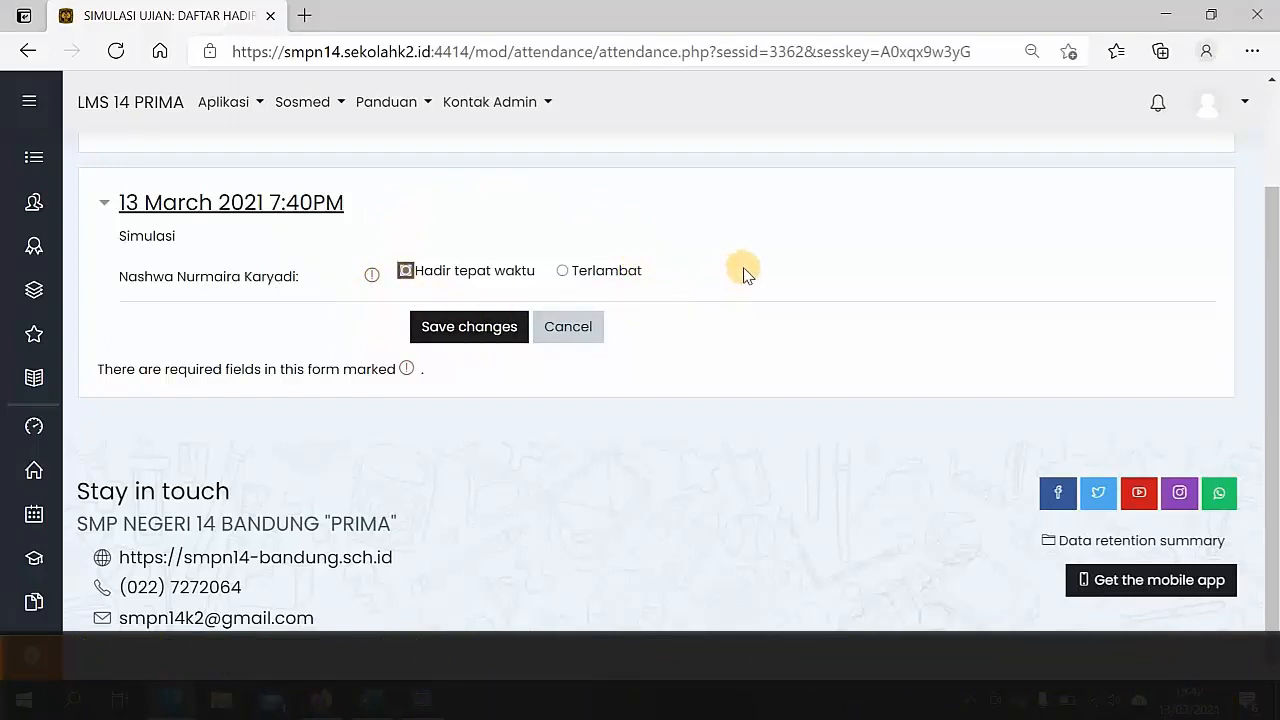
click(477, 328)
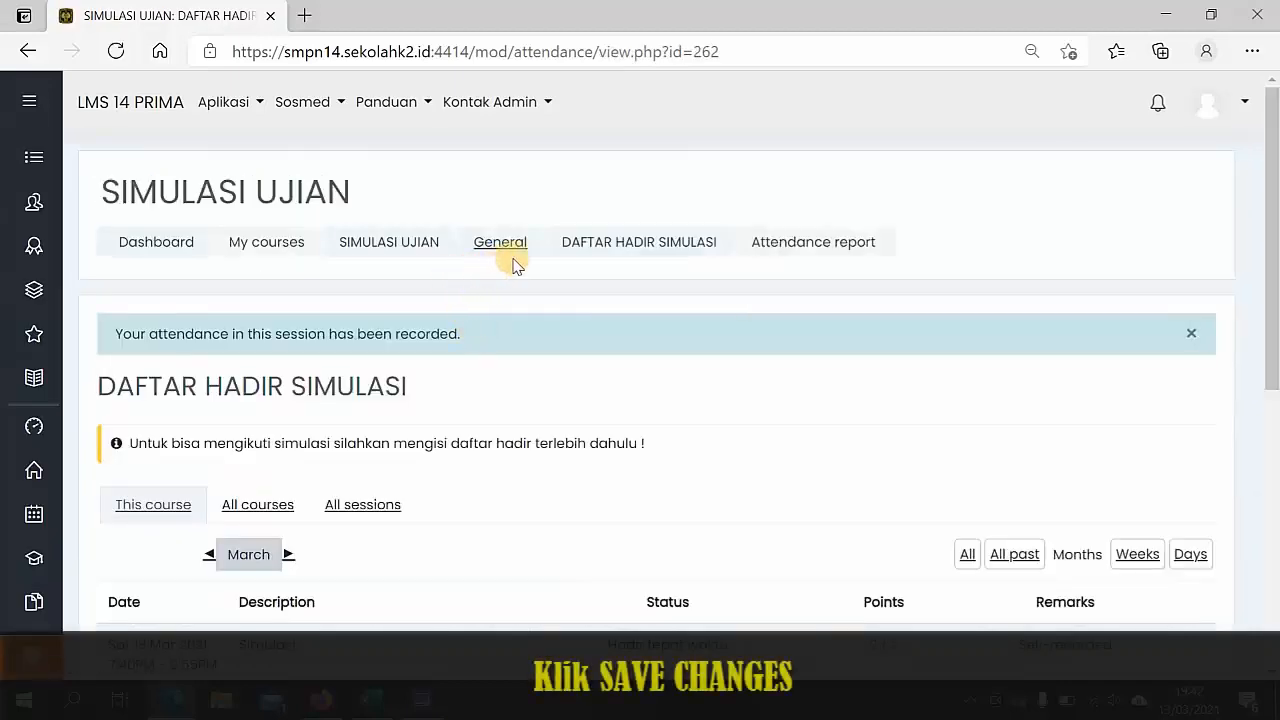
Check the status, points and remarks recorded for the 13 March 2021 session in the attendance table.
scroll(652, 287, down, 1)
scroll(652, 287, down, 1)
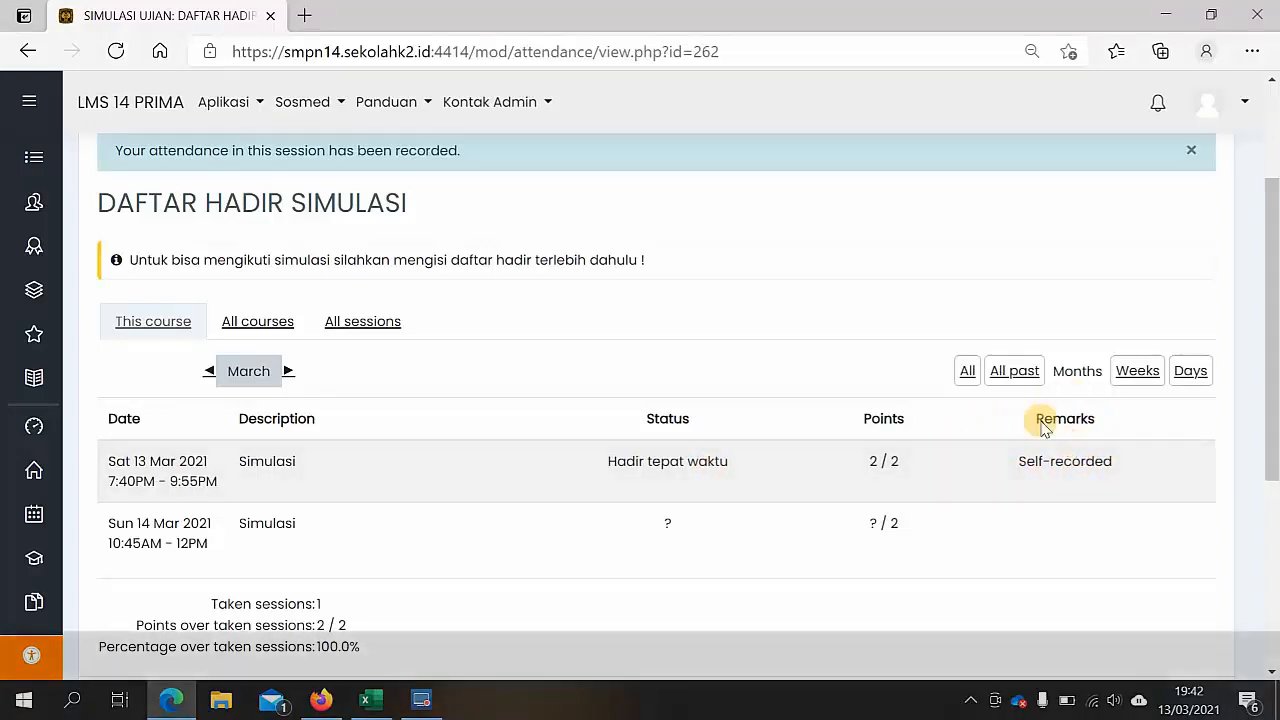
scroll(604, 329, up, 3)
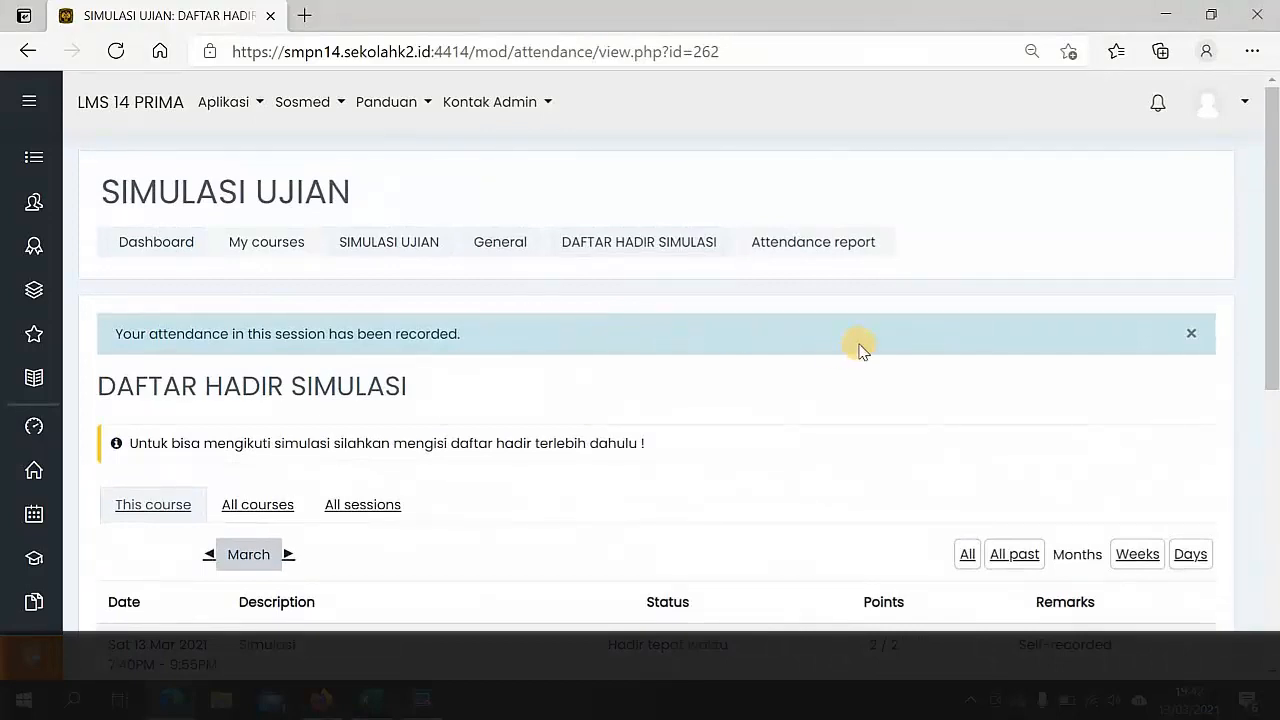
scroll(800, 345, down, 5)
scroll(742, 344, up, 5)
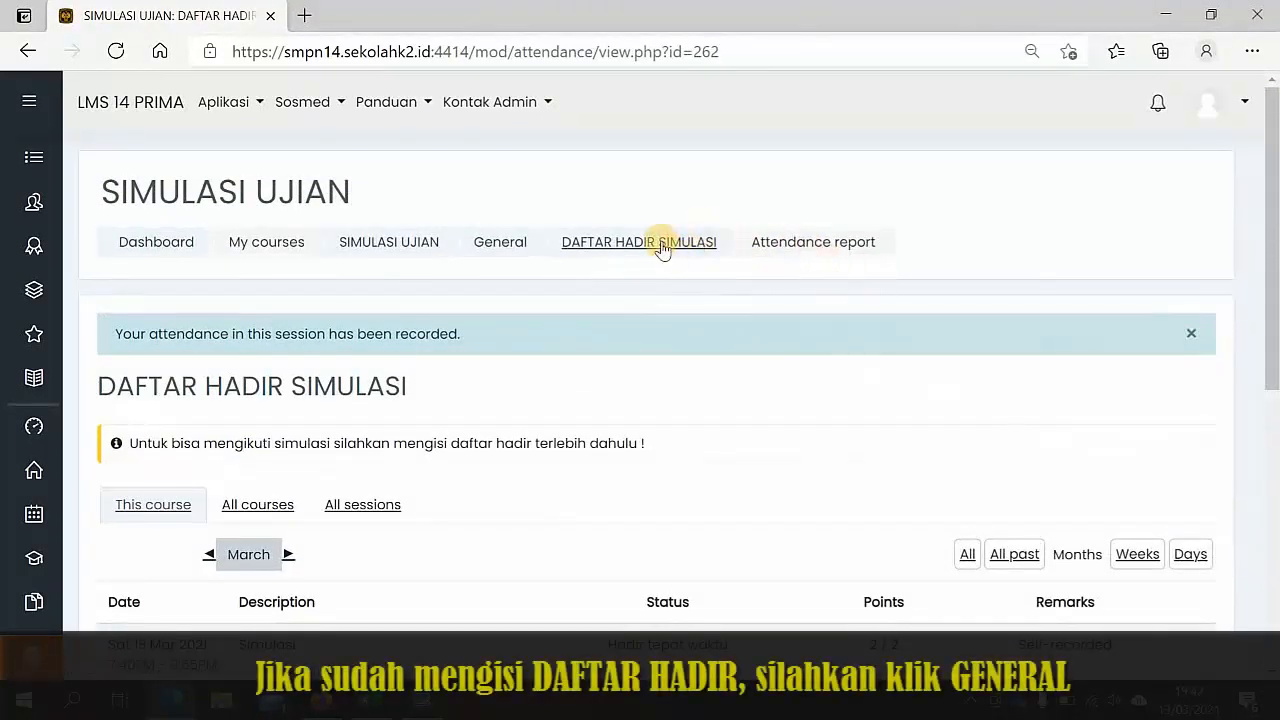
Open the SIMULASI-14 MARET 2021 section from General and read the SOAL SIMULASI instructions, schedule and time limit.
click(499, 243)
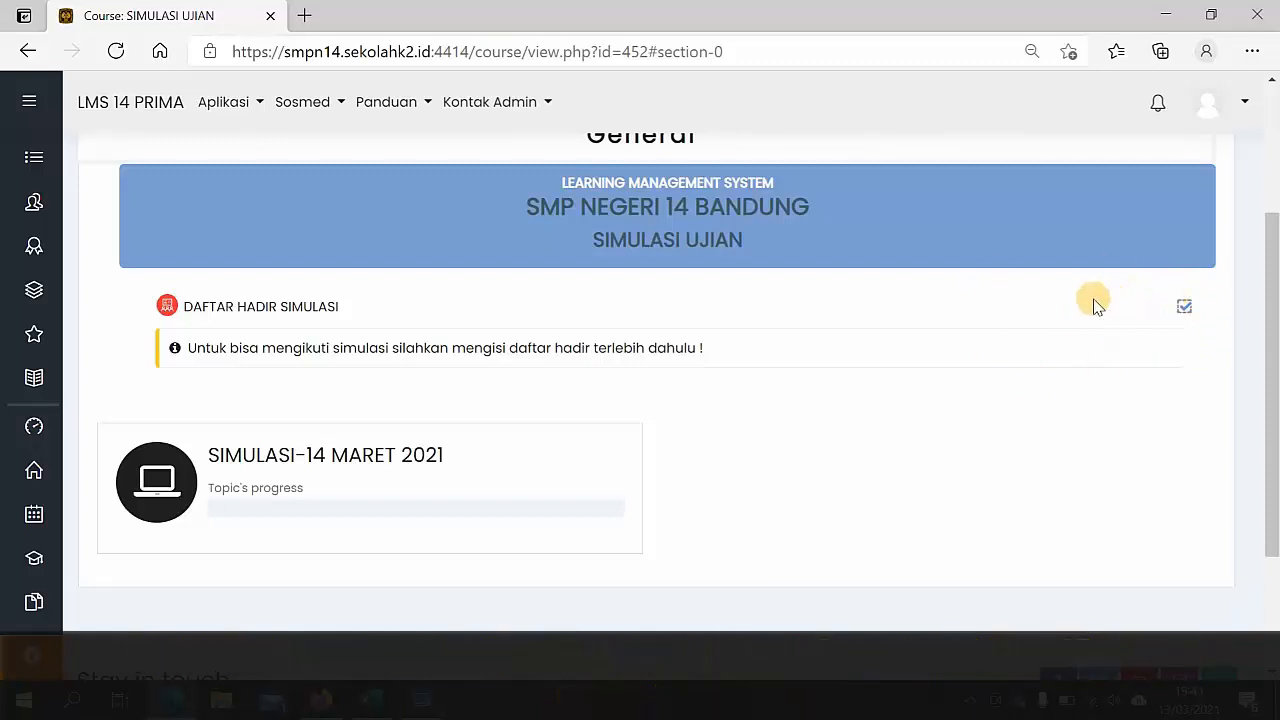
click(380, 456)
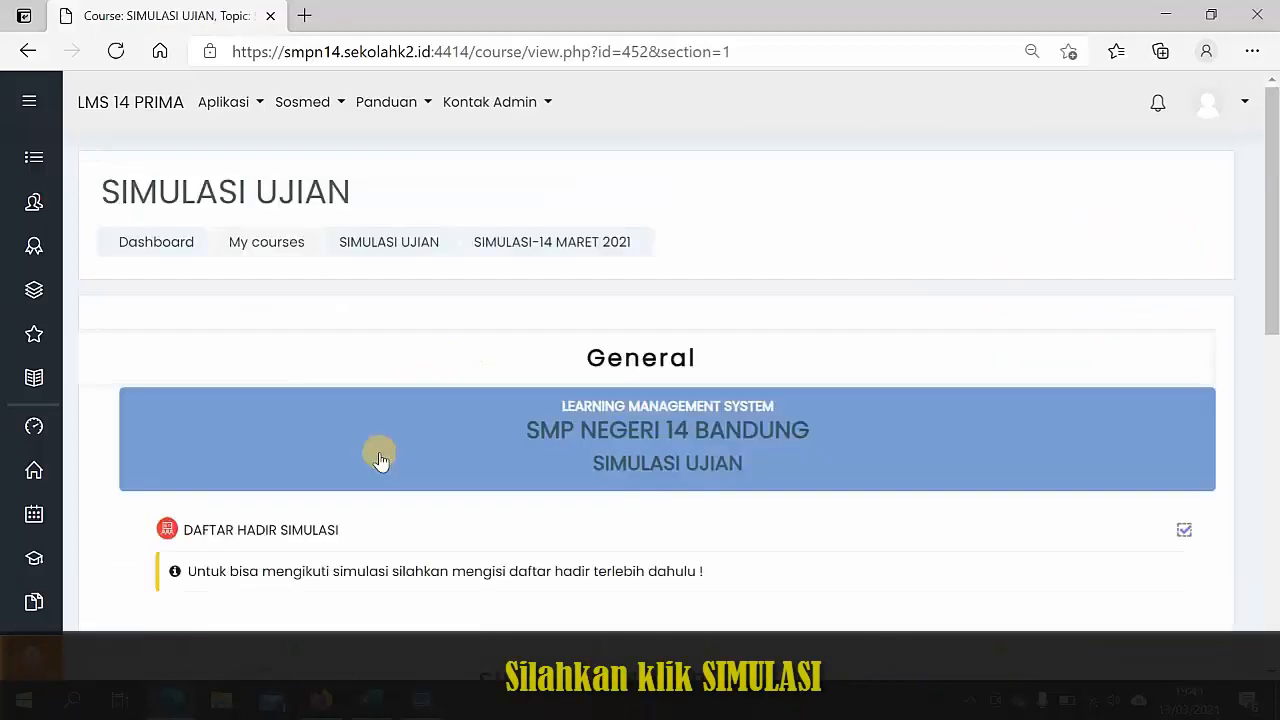
scroll(425, 418, down, 3)
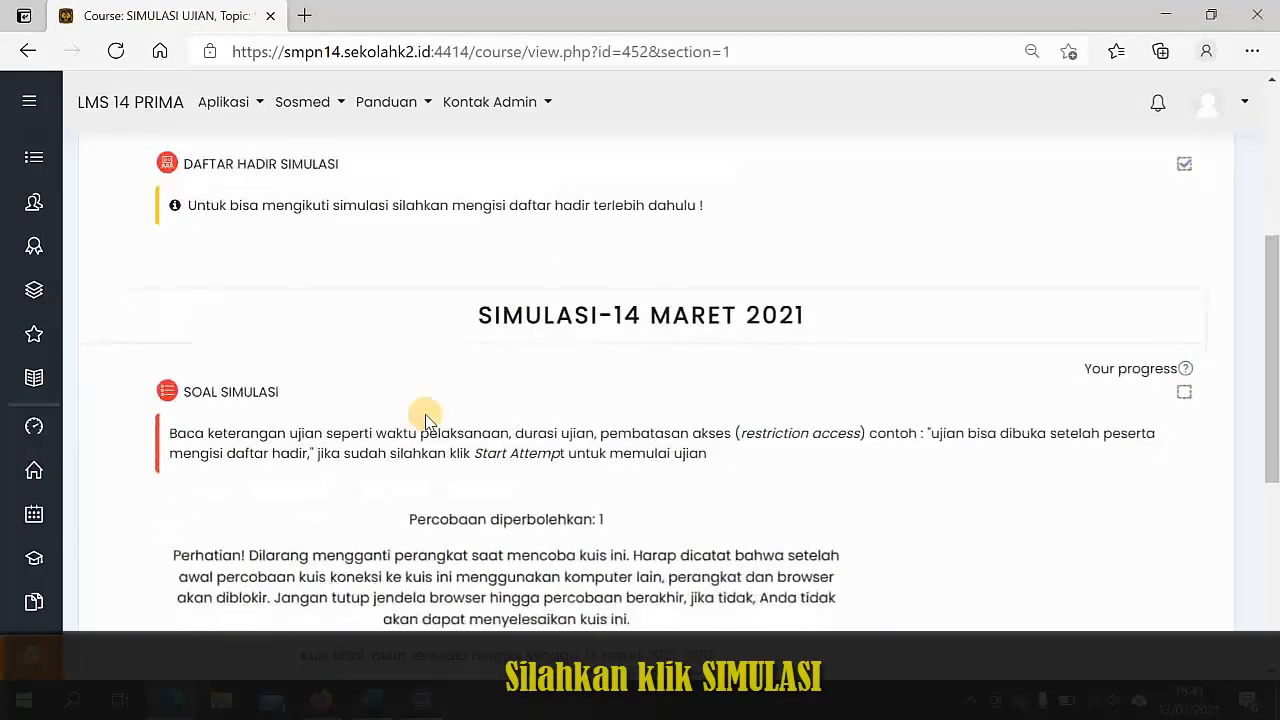
scroll(535, 308, down, 1)
scroll(610, 292, down, 1)
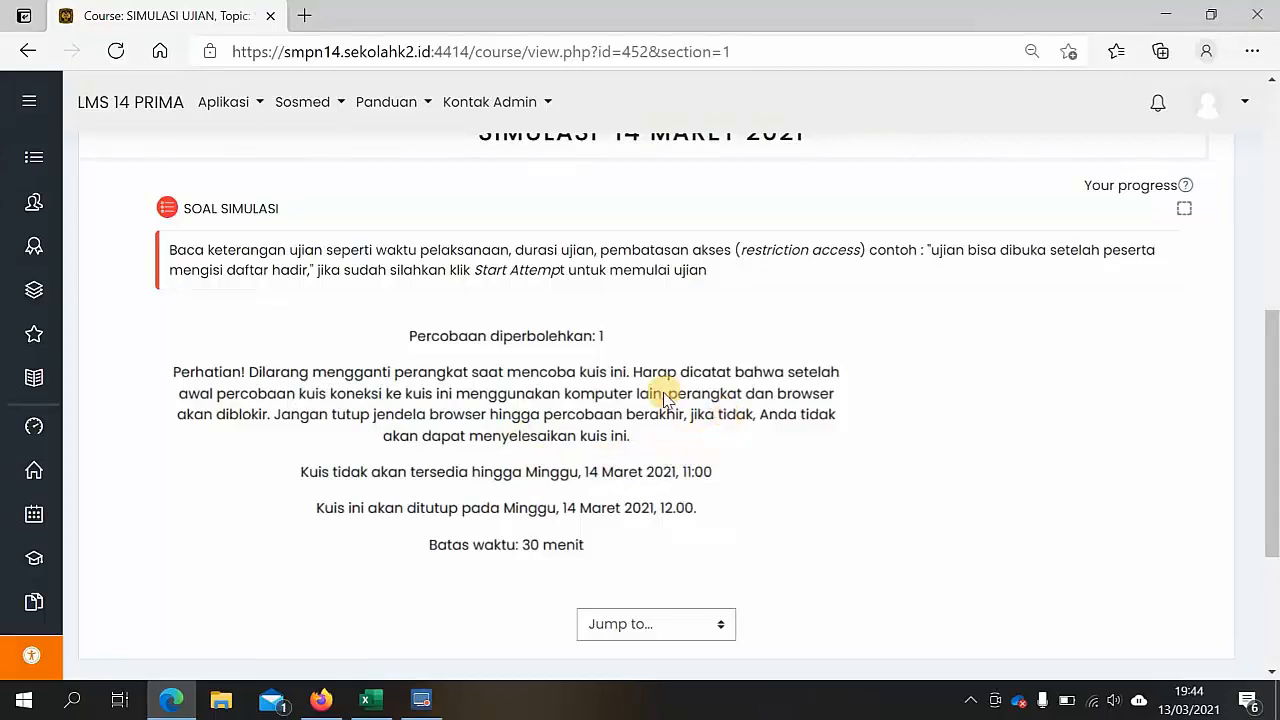
scroll(667, 397, down, 1)
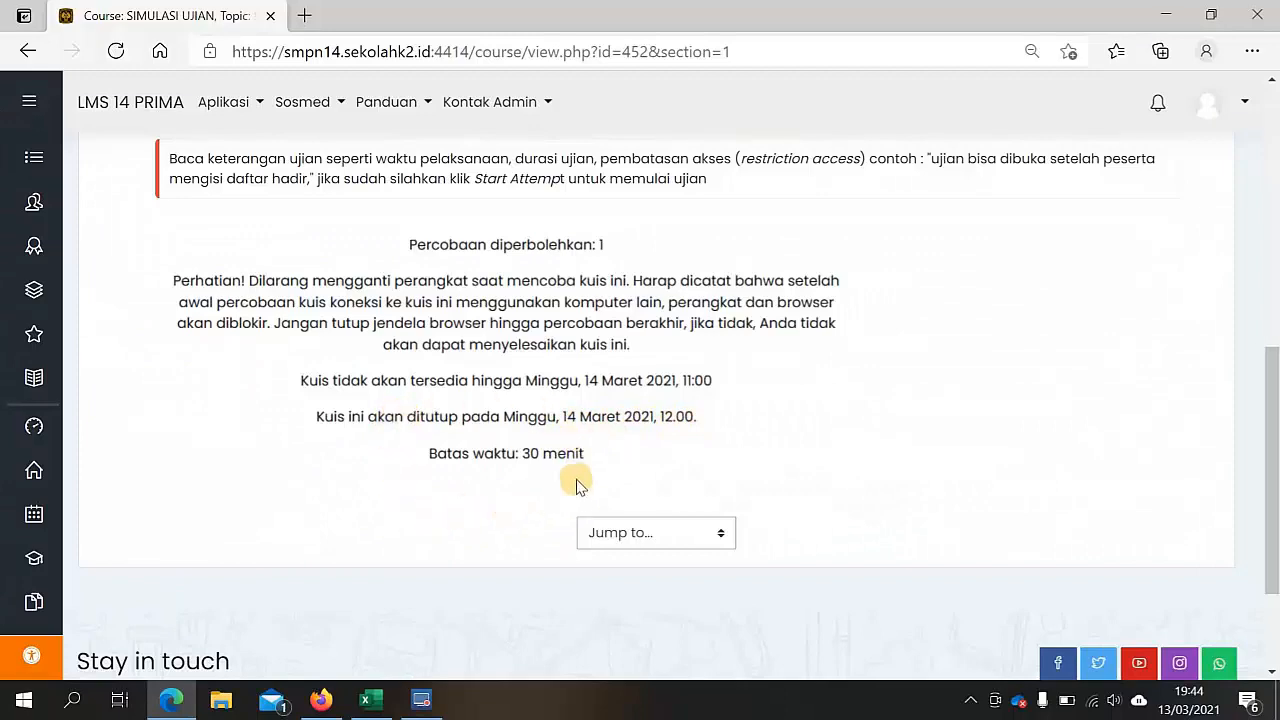
scroll(625, 408, up, 2)
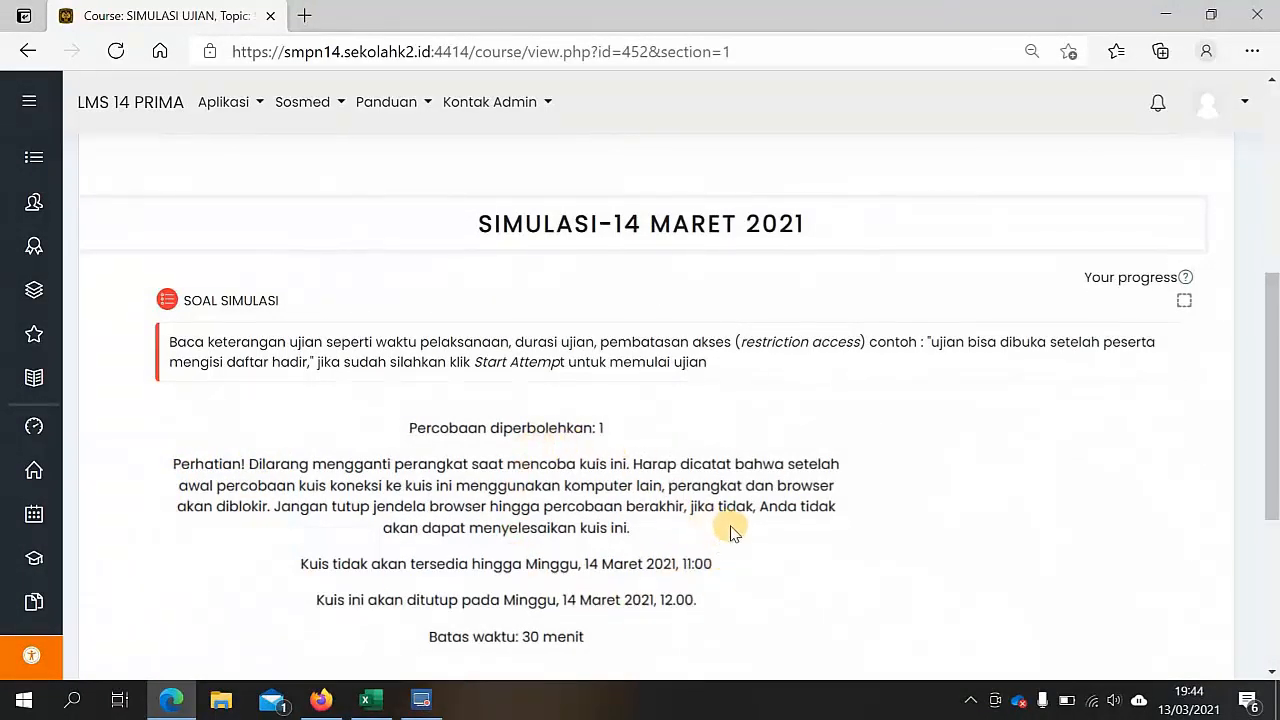
Open the SOAL SIMULASI quiz and read through its rules on devices, attempts, availability and time limit.
click(240, 312)
scroll(546, 314, down, 3)
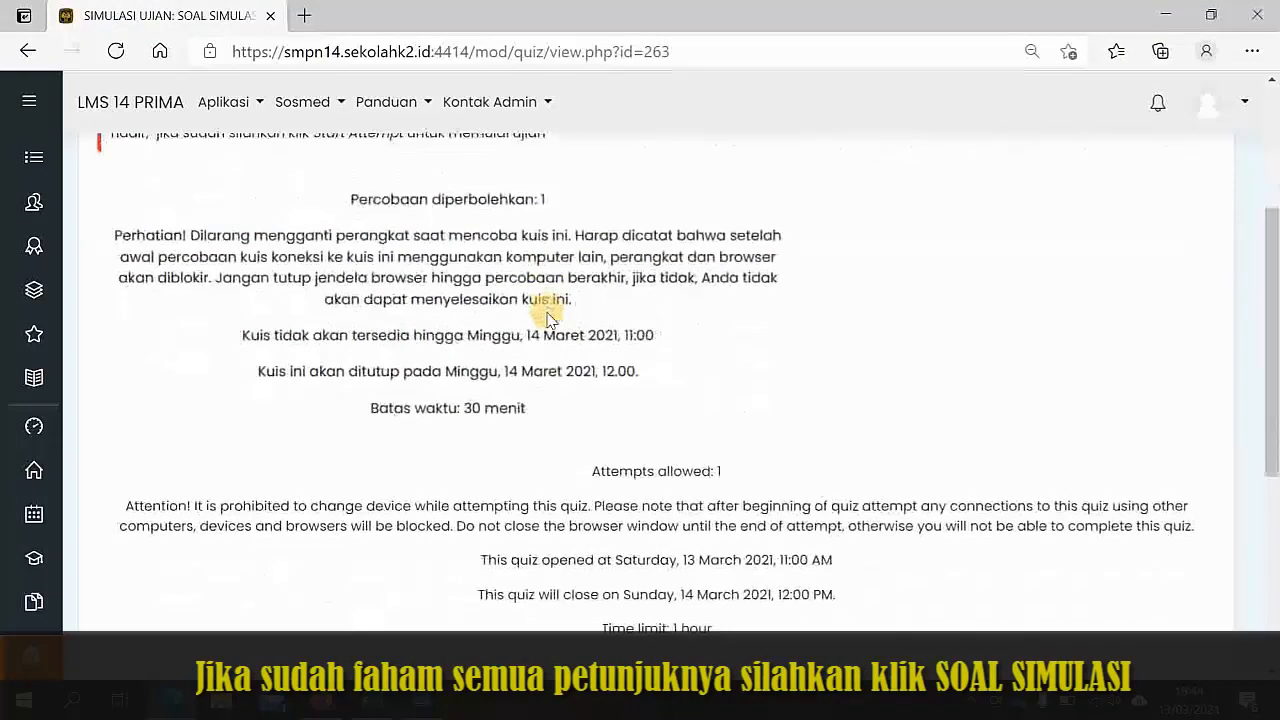
scroll(548, 317, down, 3)
scroll(610, 445, up, 2)
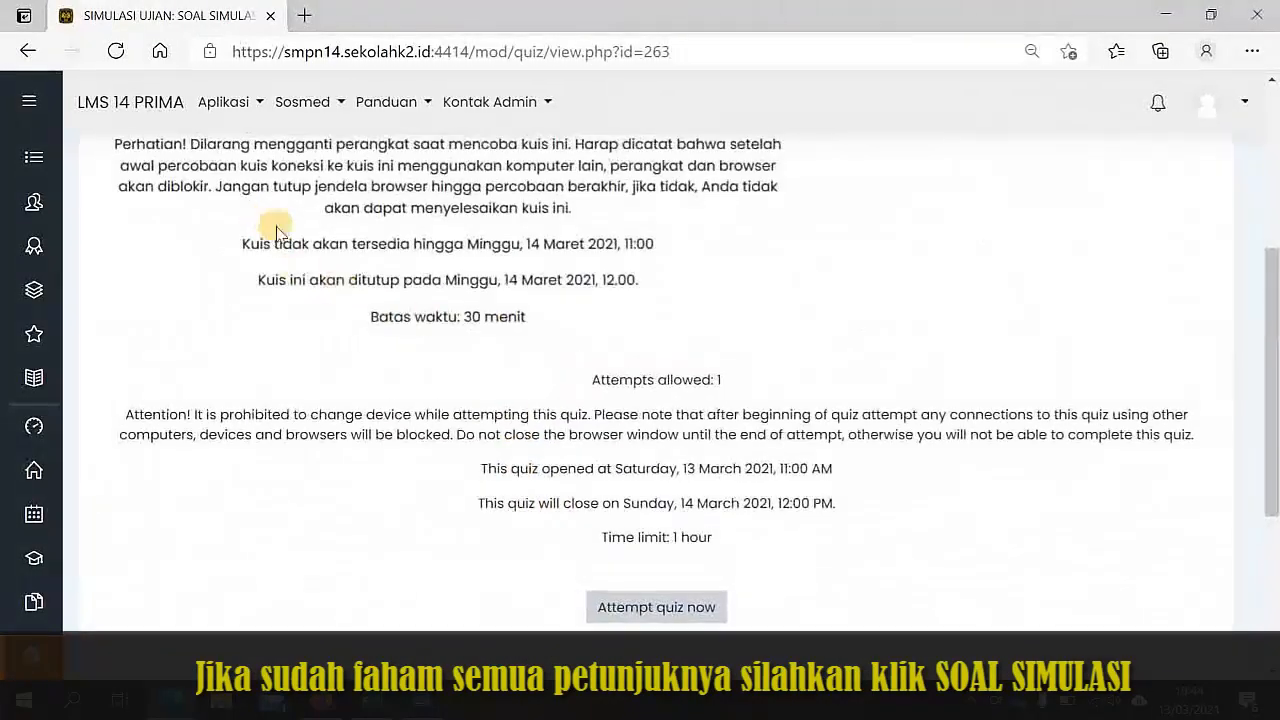
scroll(449, 366, down, 2)
scroll(423, 309, up, 3)
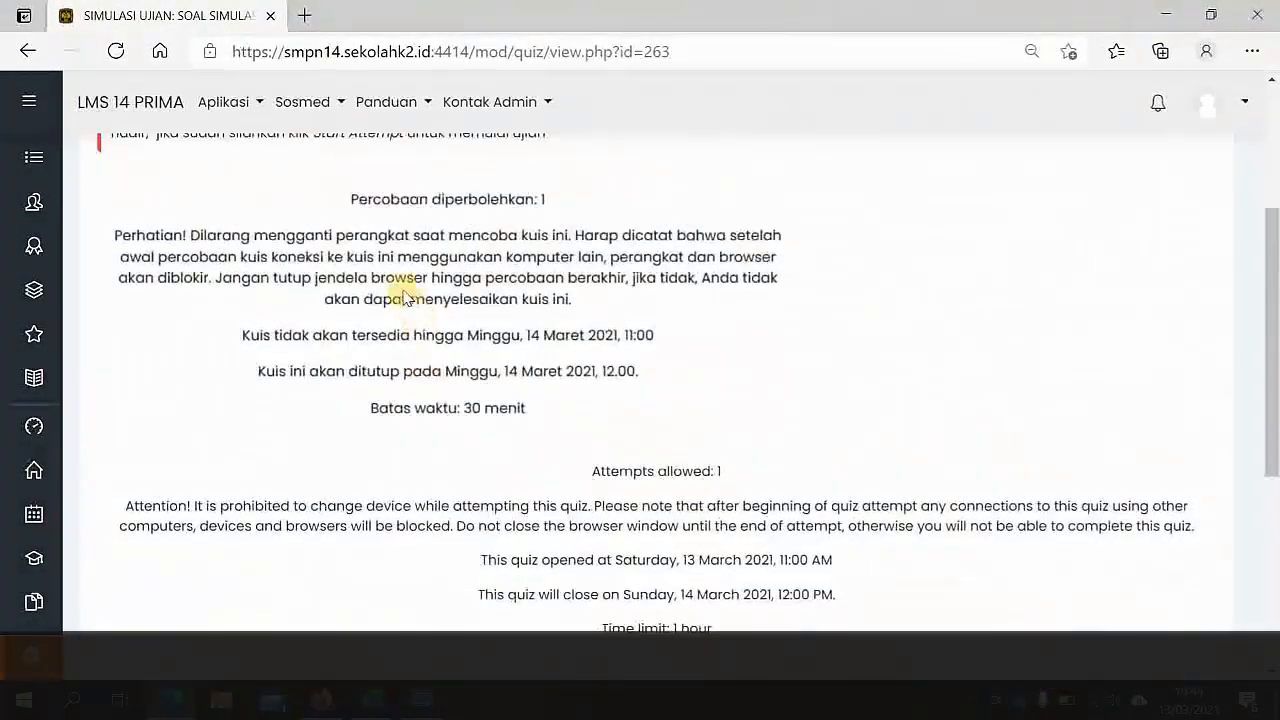
scroll(420, 299, up, 1)
scroll(500, 320, down, 3)
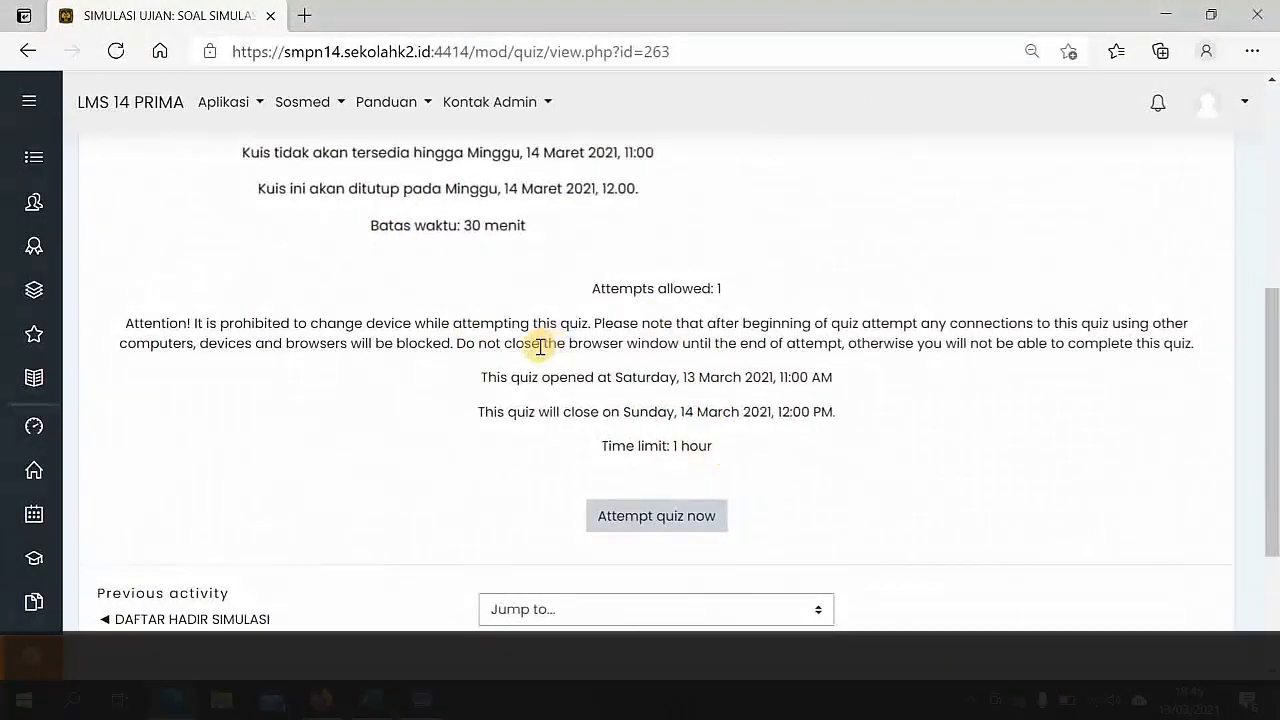
Highlight the English attention notice with the quiz opening, closing and time-limit lines for reading, and clear the highlight.
drag(132, 323, 931, 434)
scroll(726, 294, up, 3)
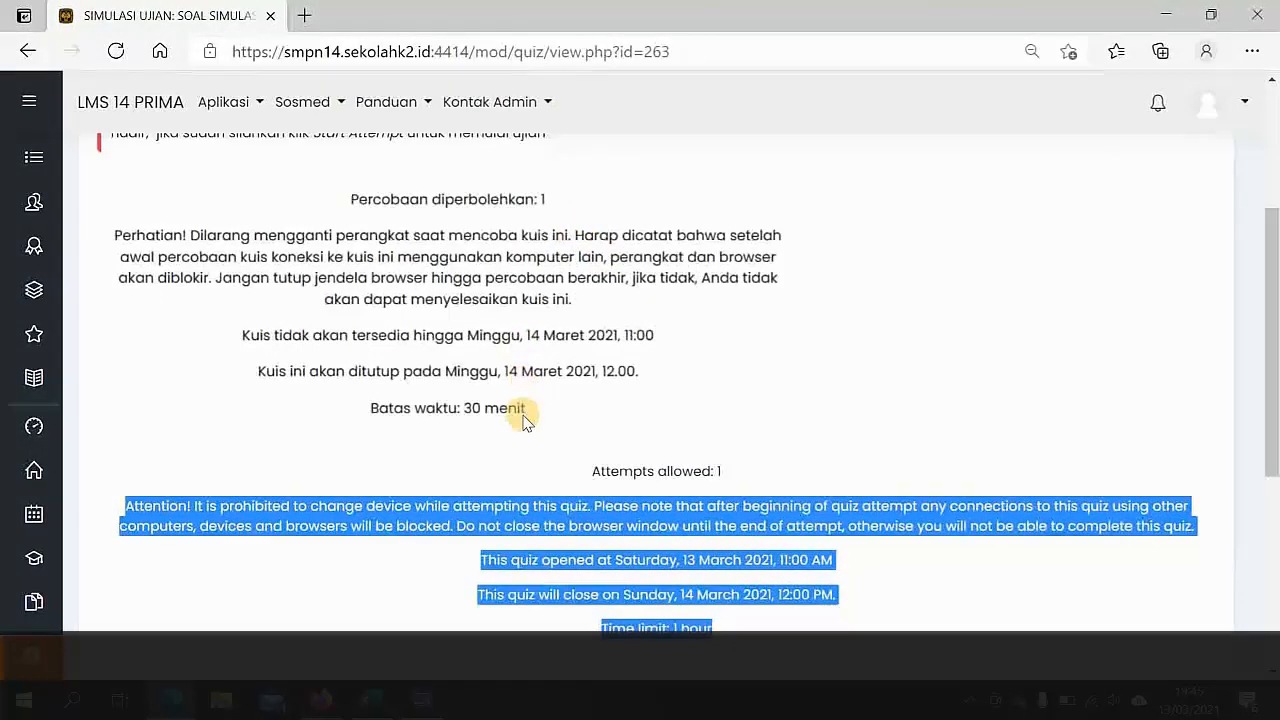
scroll(649, 350, down, 1)
scroll(649, 350, down, 3)
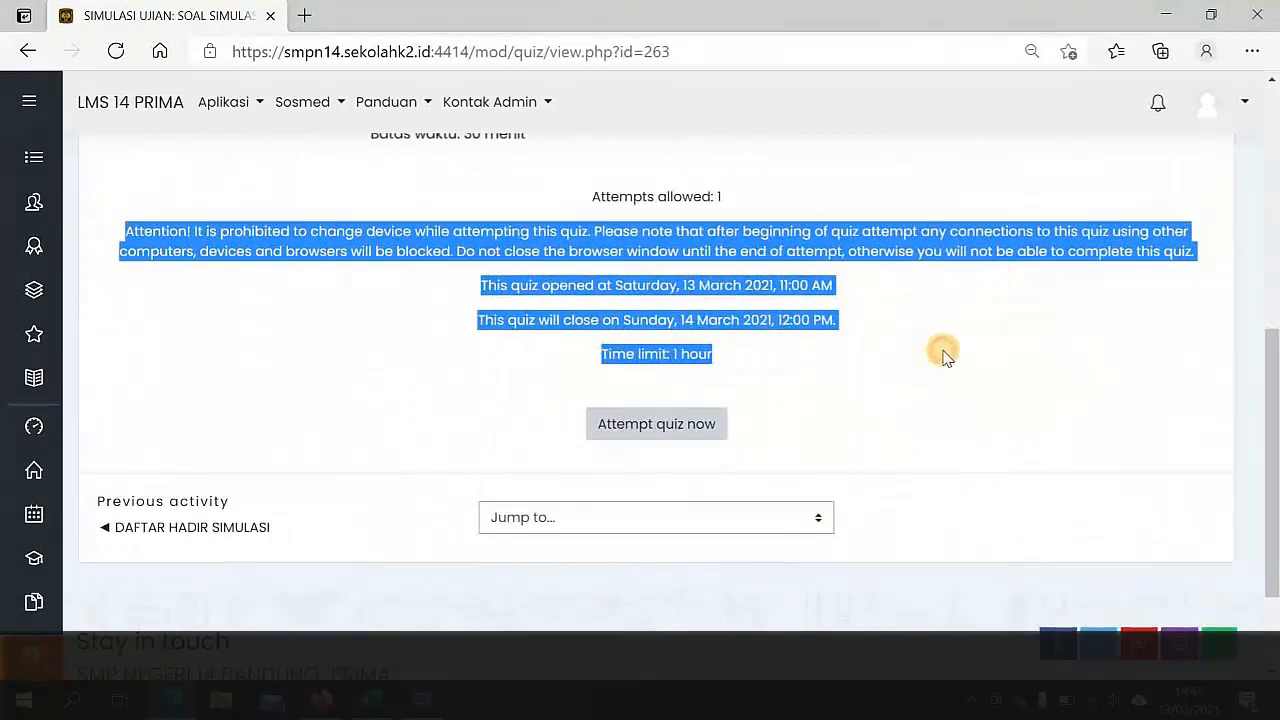
click(940, 335)
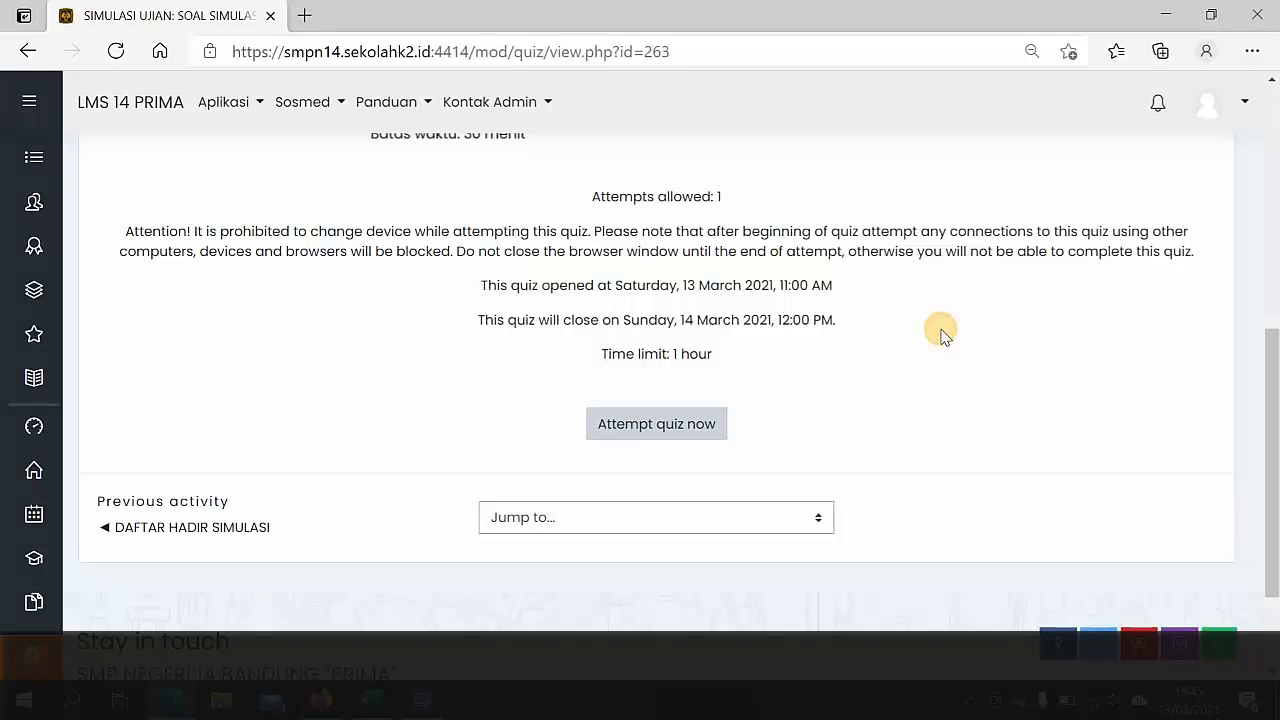
Start the SOAL SIMULASI quiz attempt and accept its time limit to reach question 1.
click(657, 428)
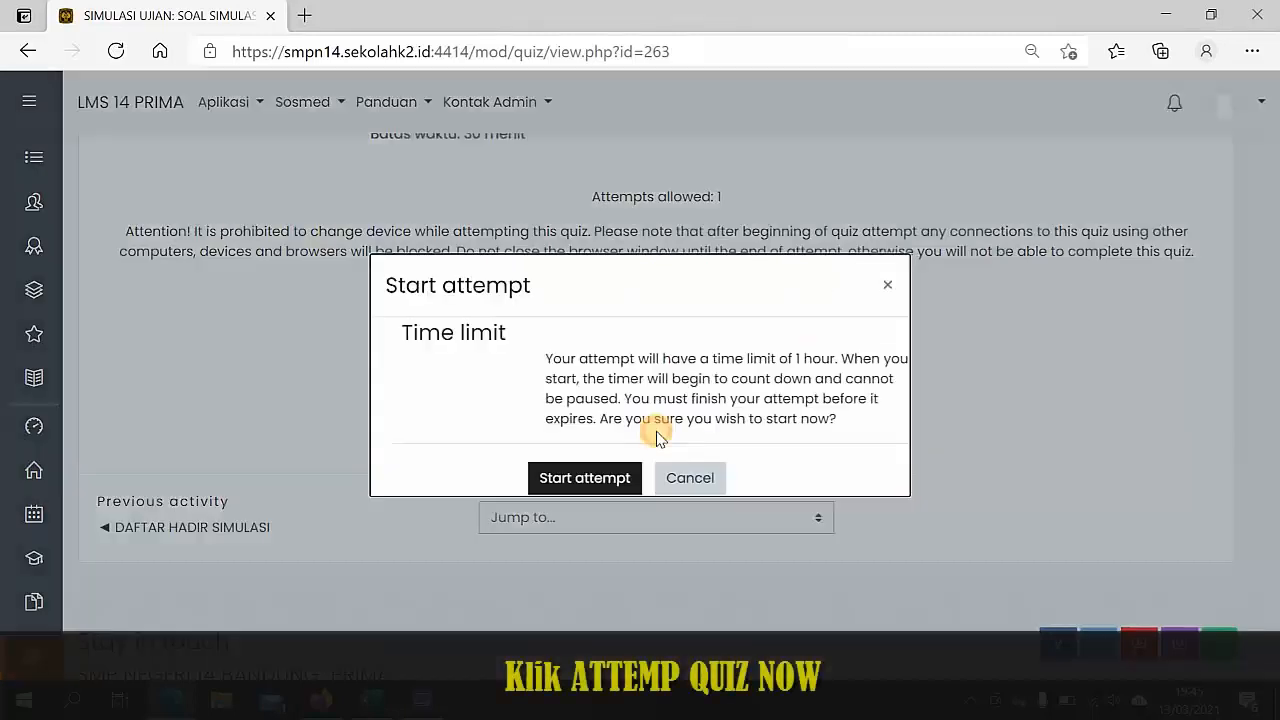
click(597, 476)
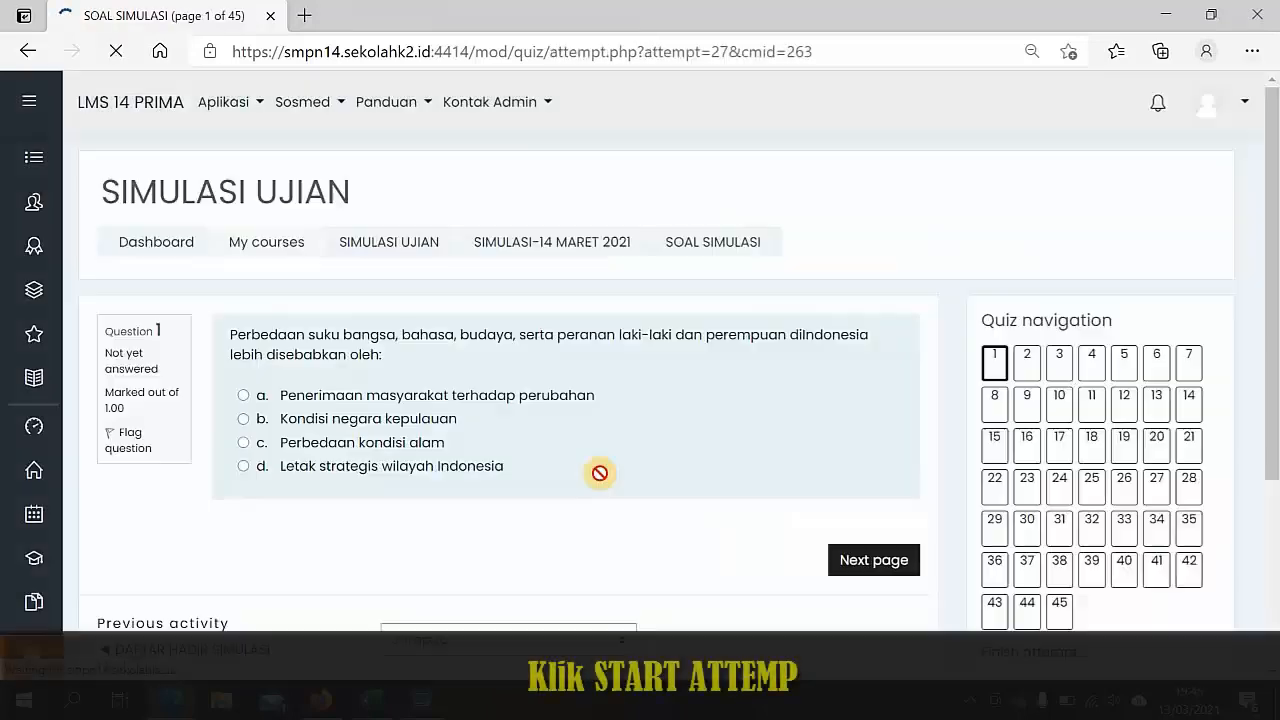
scroll(1063, 312, down, 1)
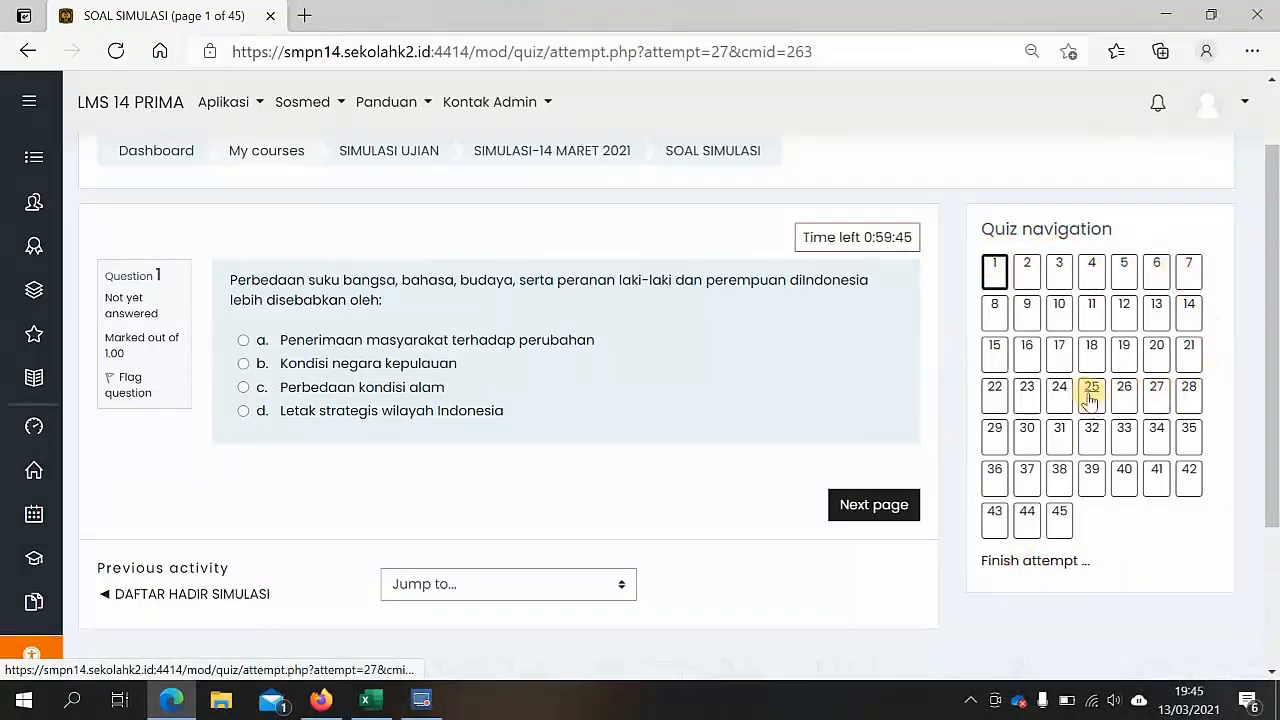
Try jumping between quiz questions, opening question 19 and returning to question 1.
click(1027, 275)
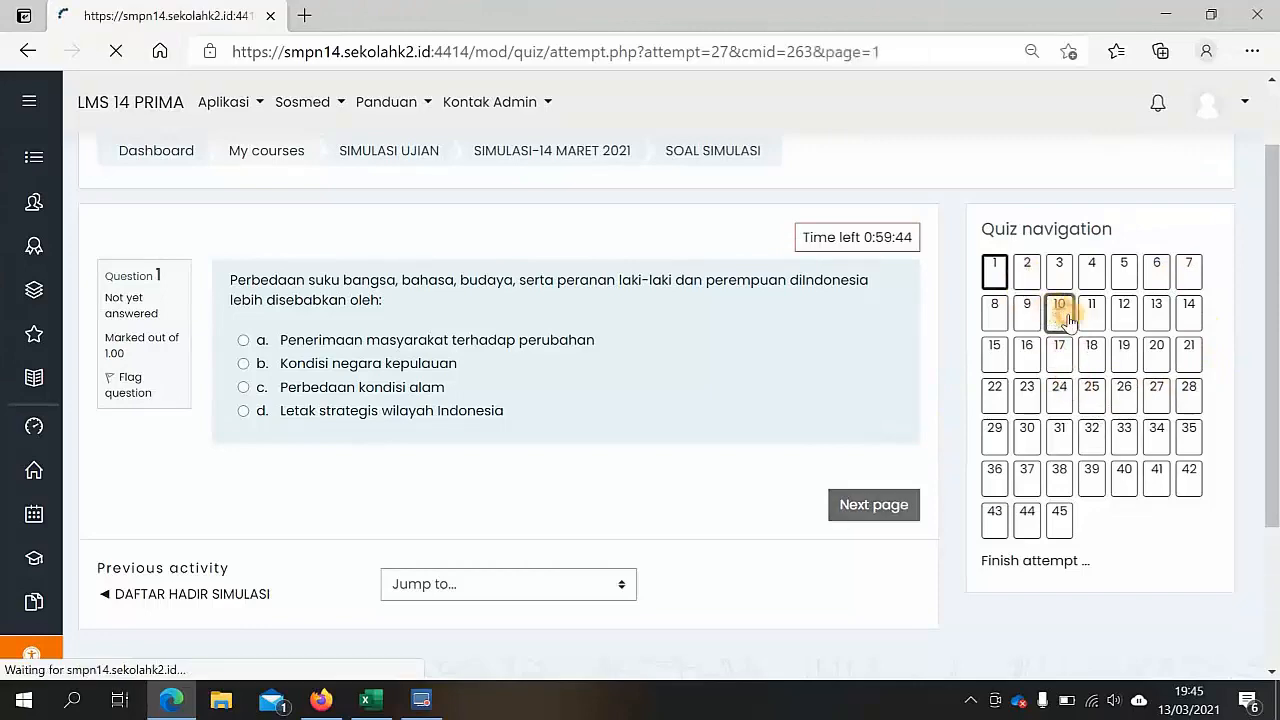
click(1092, 362)
click(1122, 441)
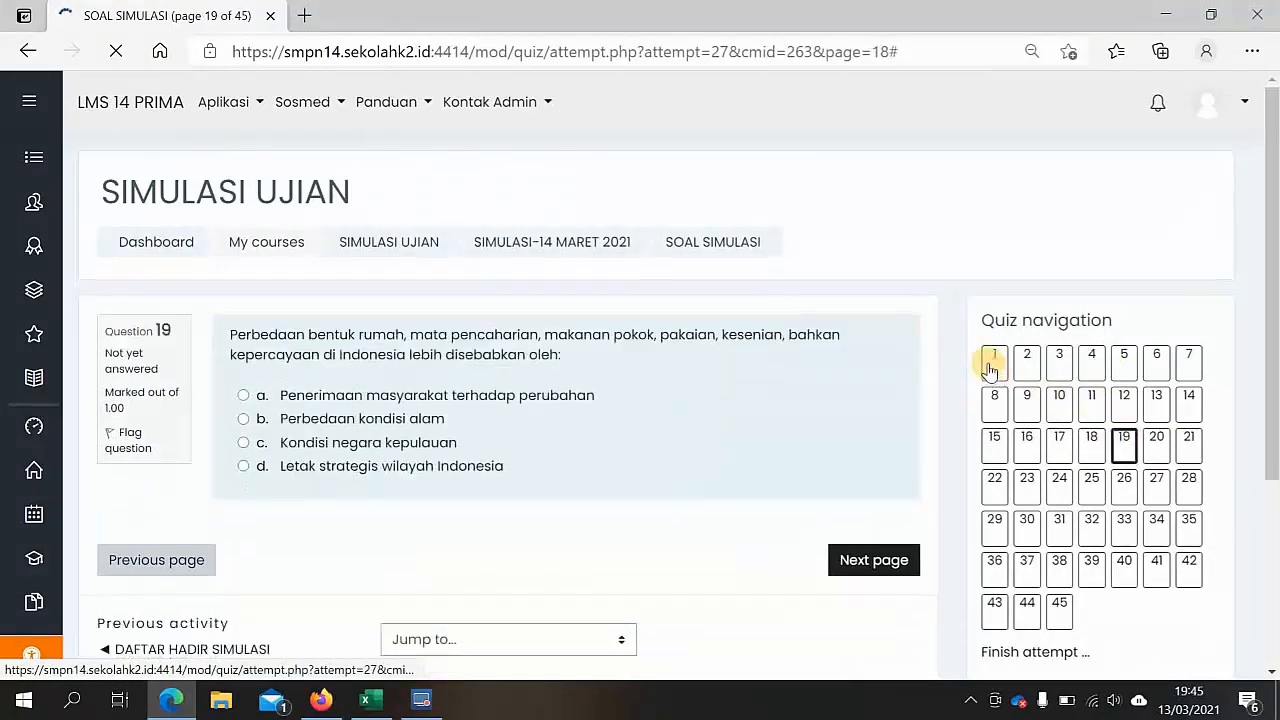
click(993, 362)
scroll(1005, 345, down, 2)
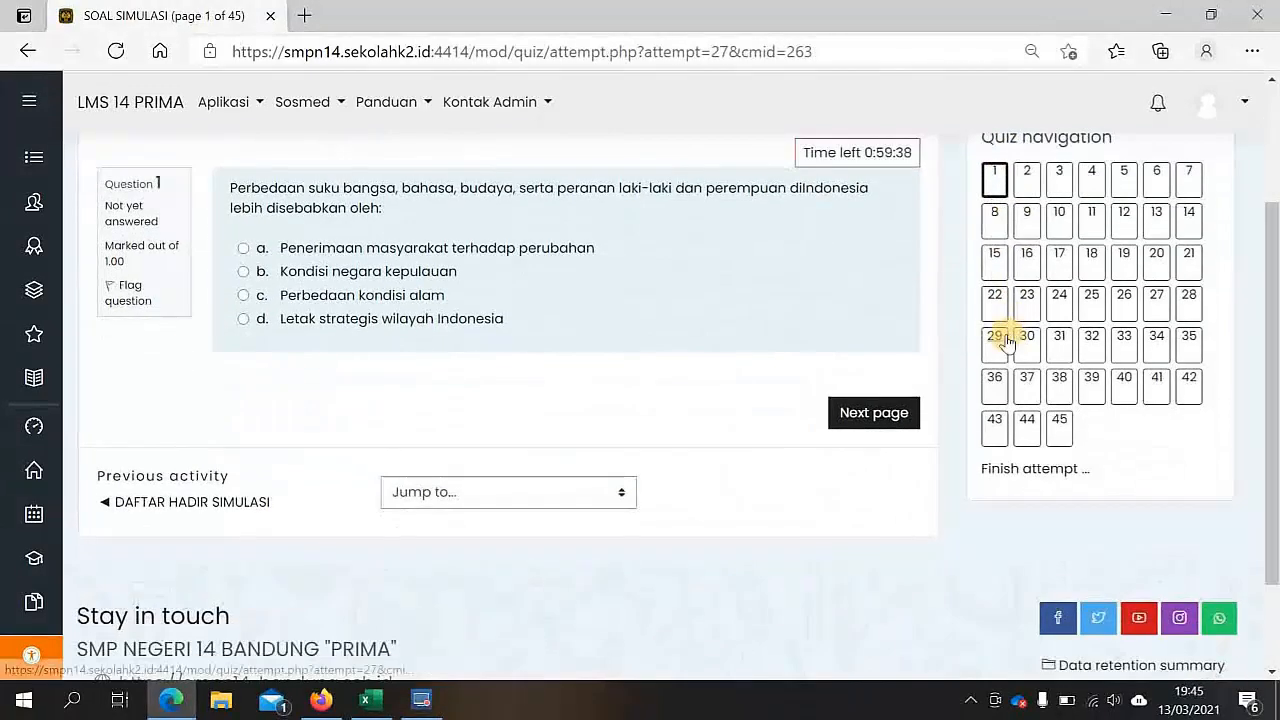
View question 45, question 1 and question 44, ending on the last question of the quiz.
click(1059, 427)
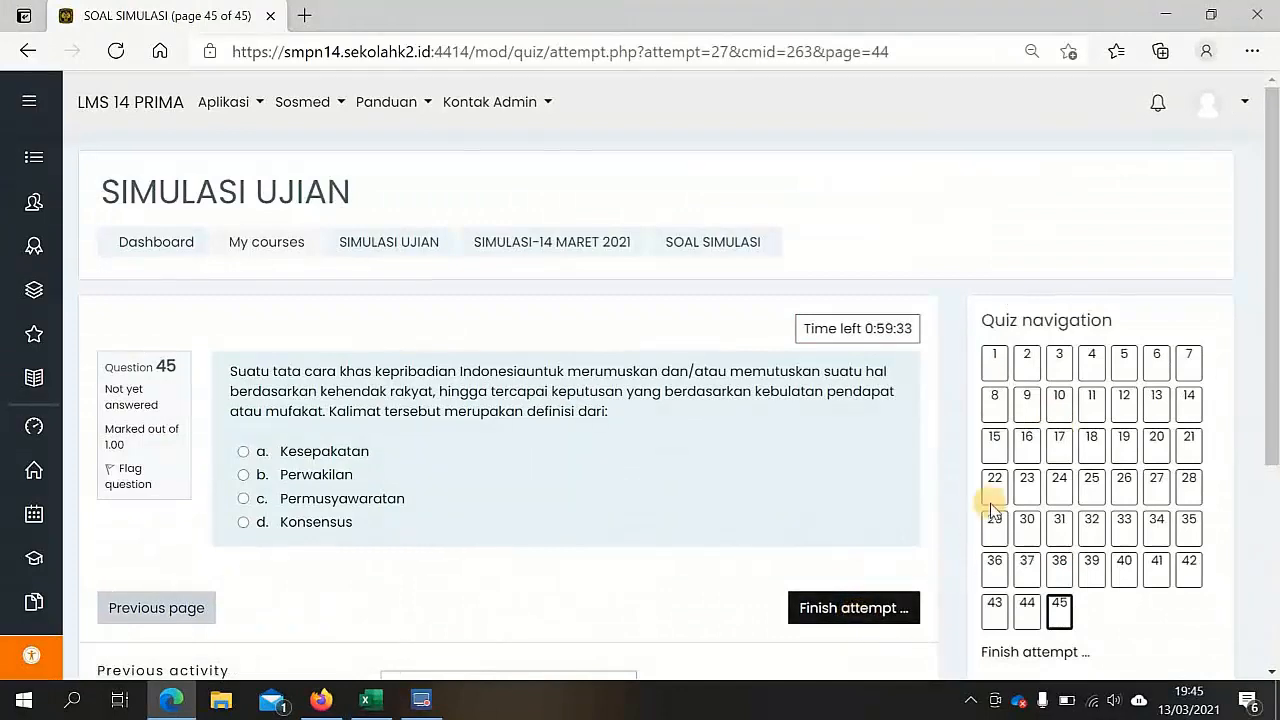
scroll(993, 383, down, 2)
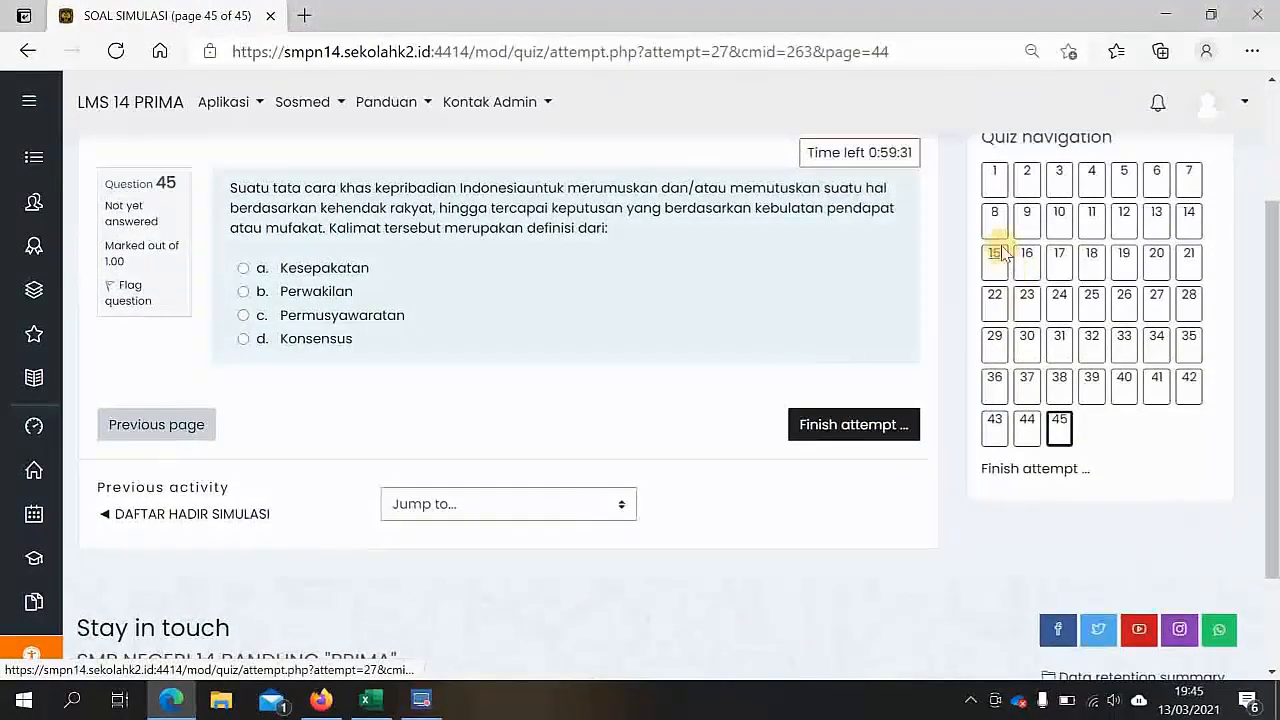
click(993, 183)
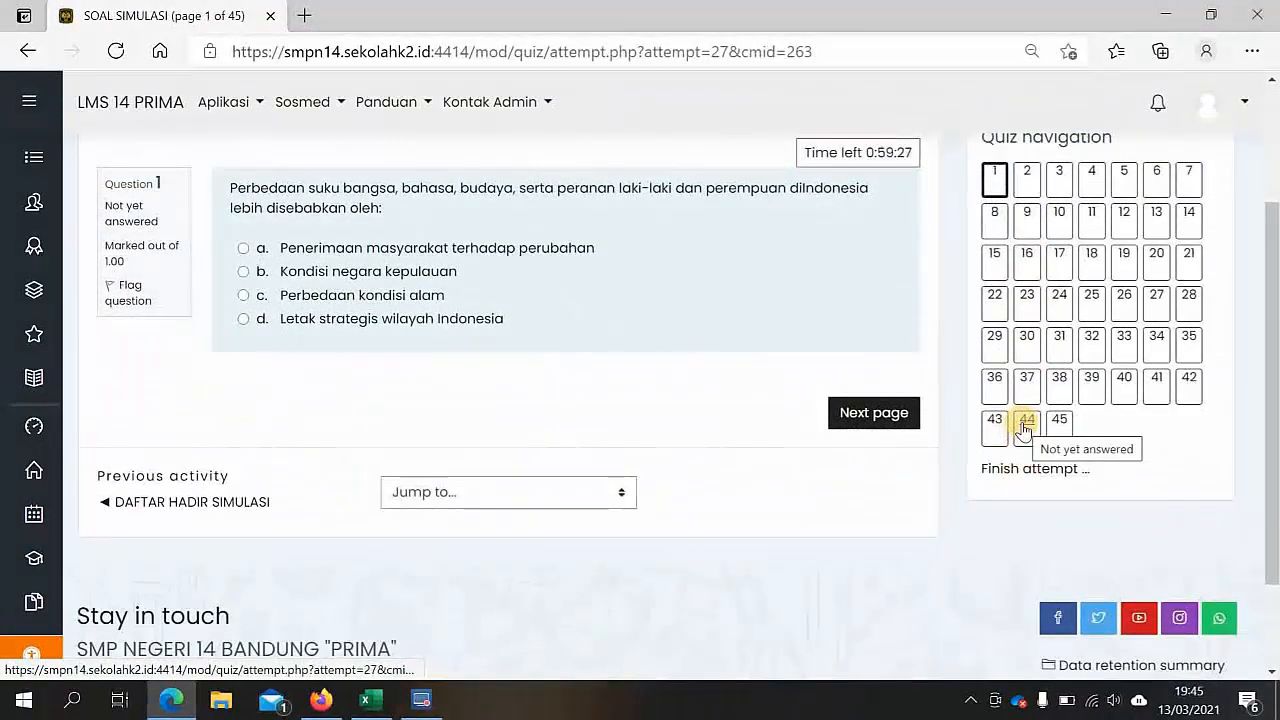
click(1023, 428)
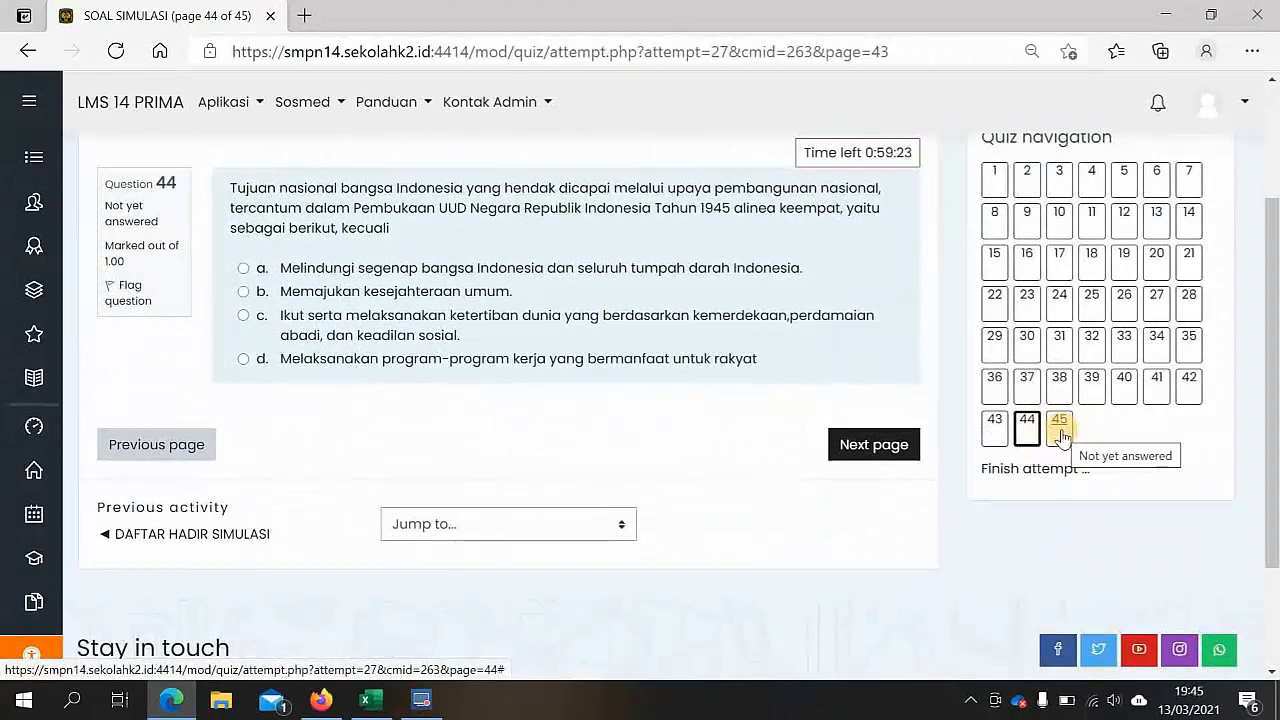
click(1060, 428)
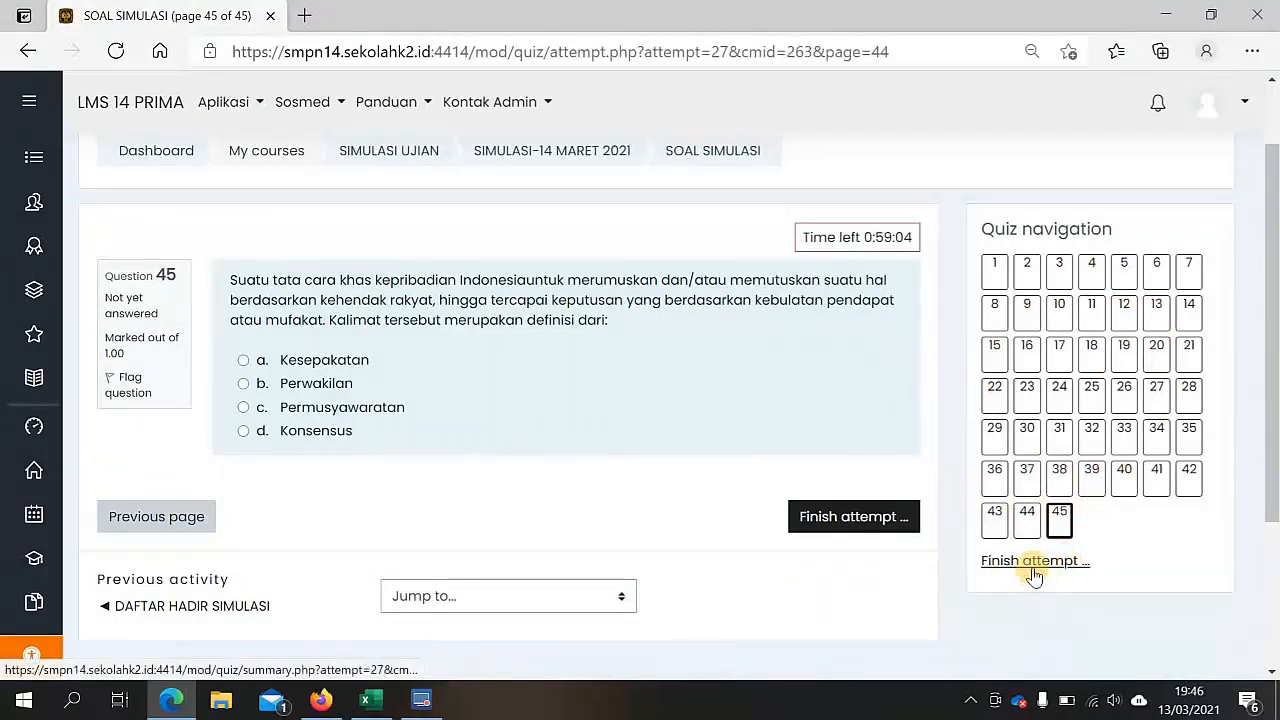
Return to question 1, answer it with option a, "Penerimaan masyarakat terhadap perubahan", and flag the question.
click(994, 272)
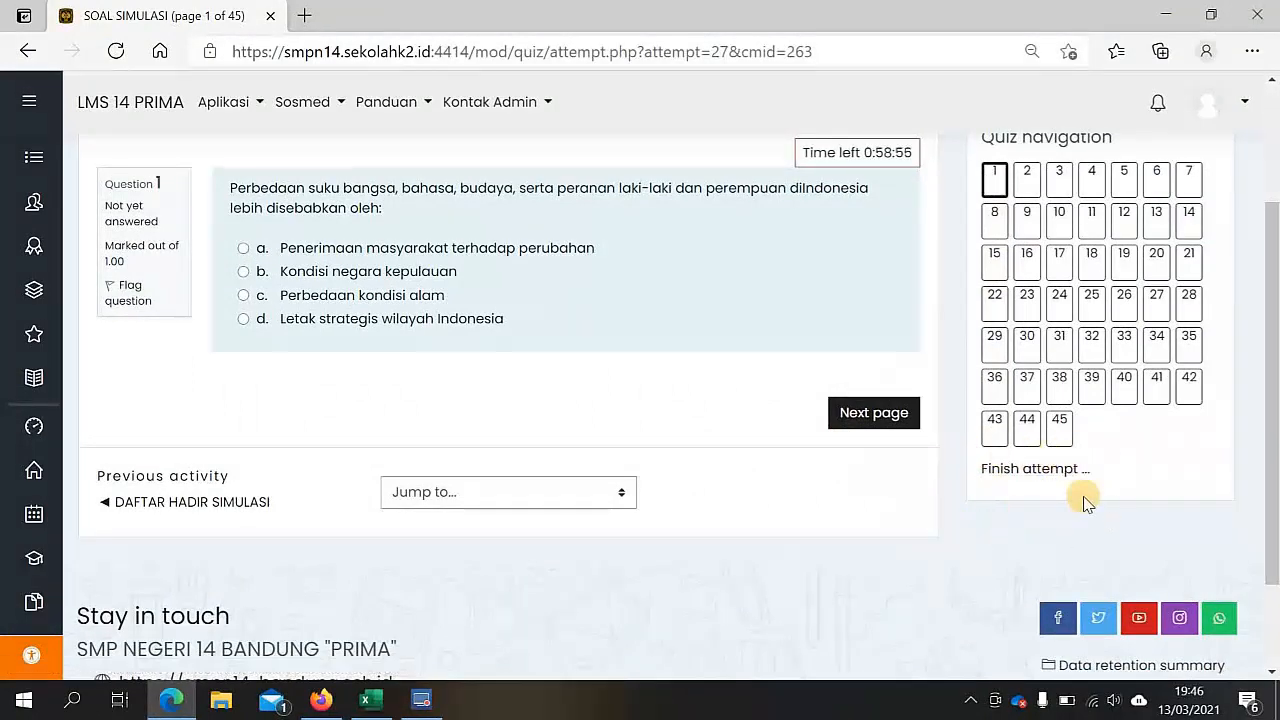
scroll(783, 260, up, 1)
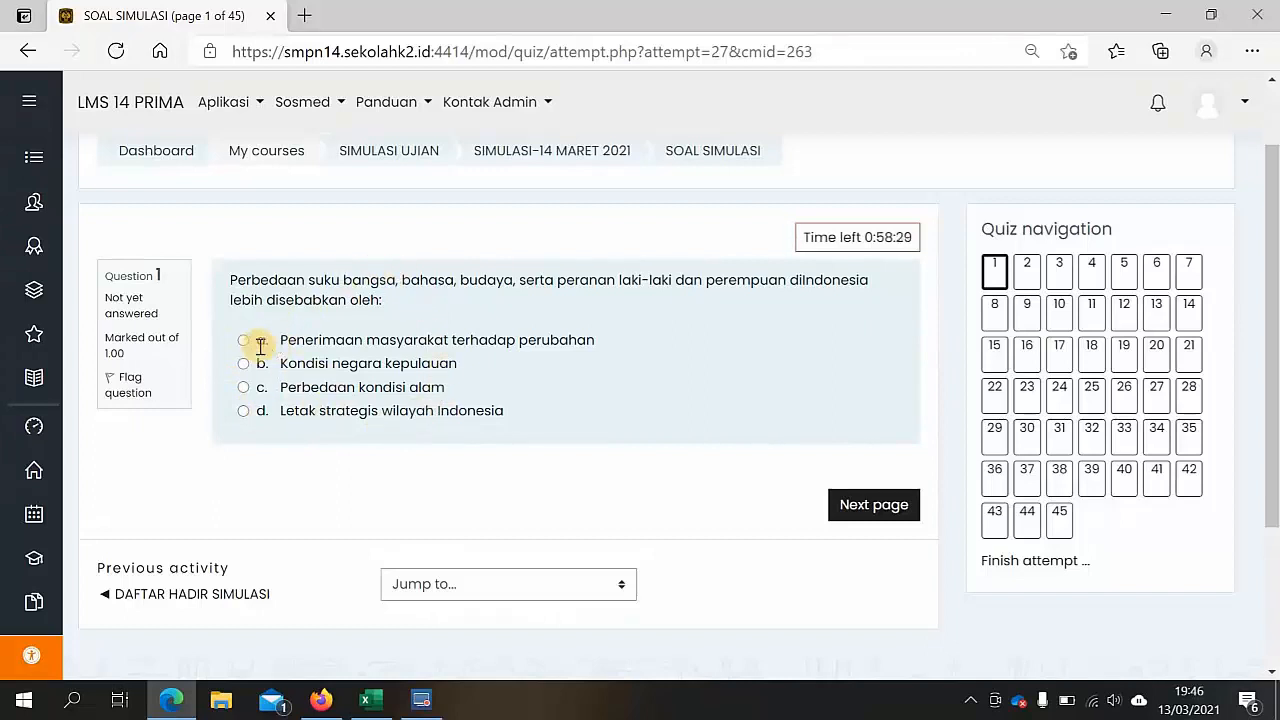
click(243, 341)
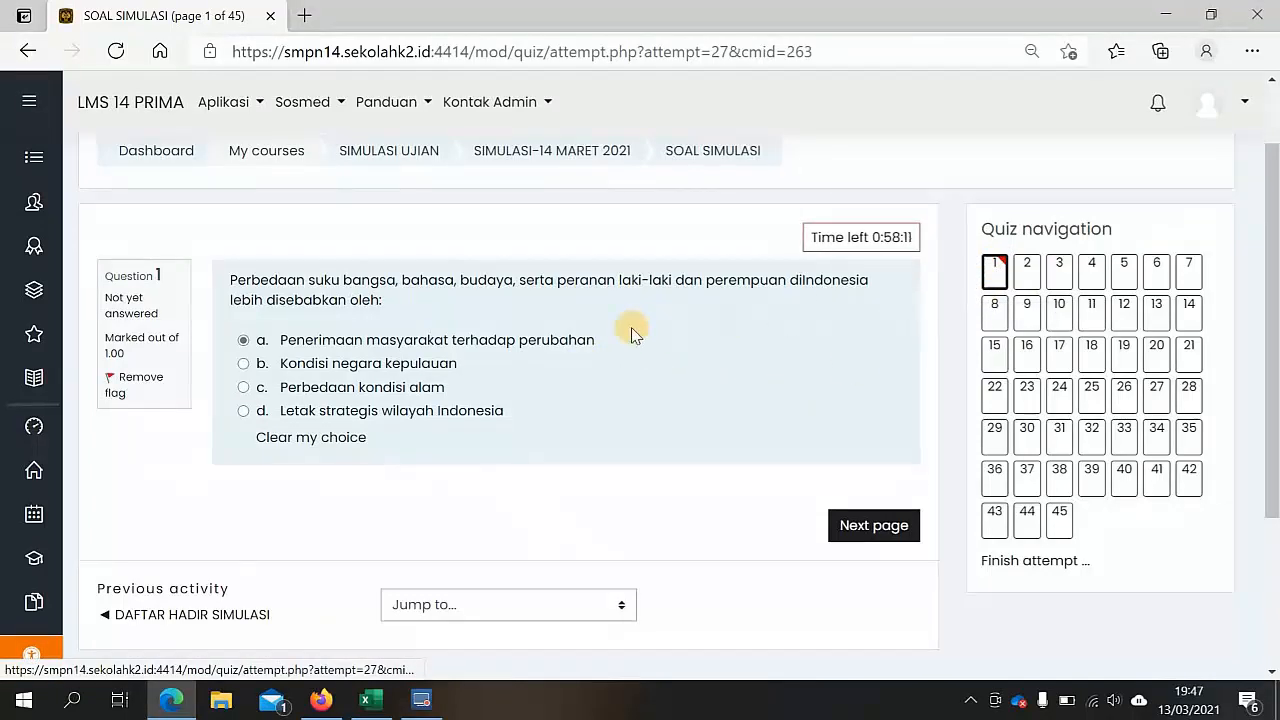
Go to the last question, number 45, by way of questions 42 and 10, and finish the attempt.
scroll(893, 318, down, 1)
click(1188, 382)
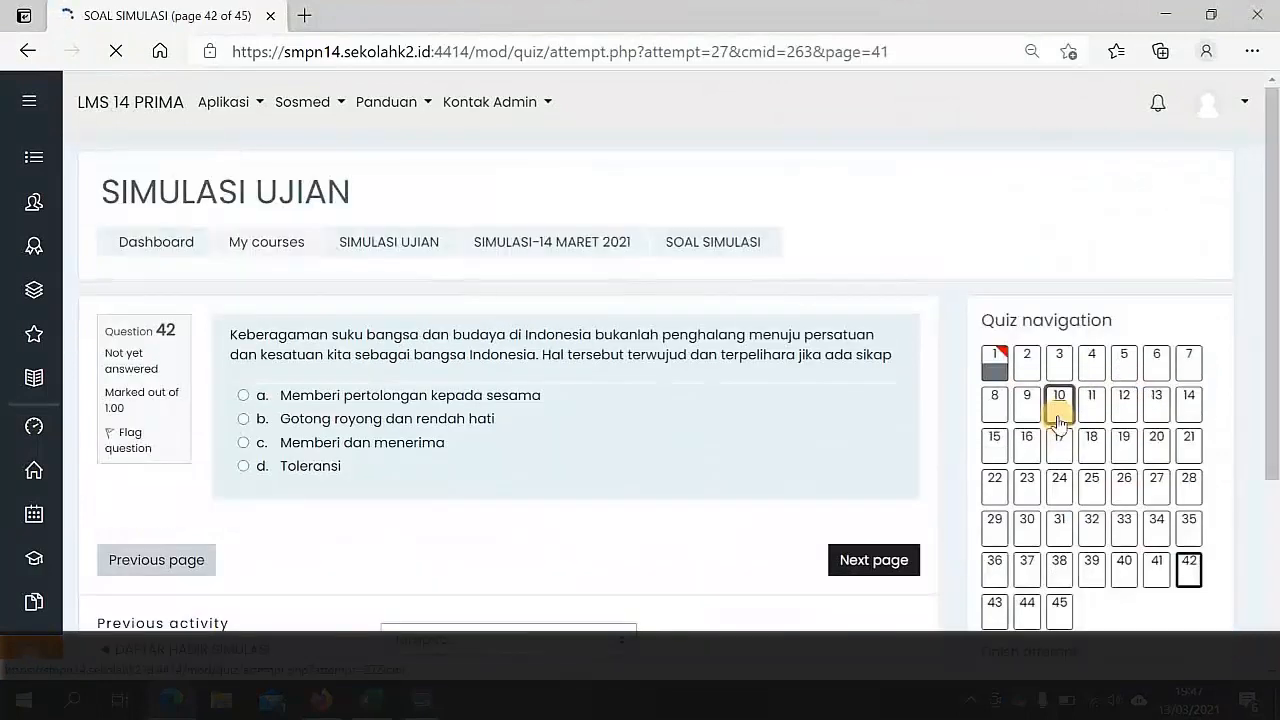
click(1058, 398)
scroll(1055, 420, down, 3)
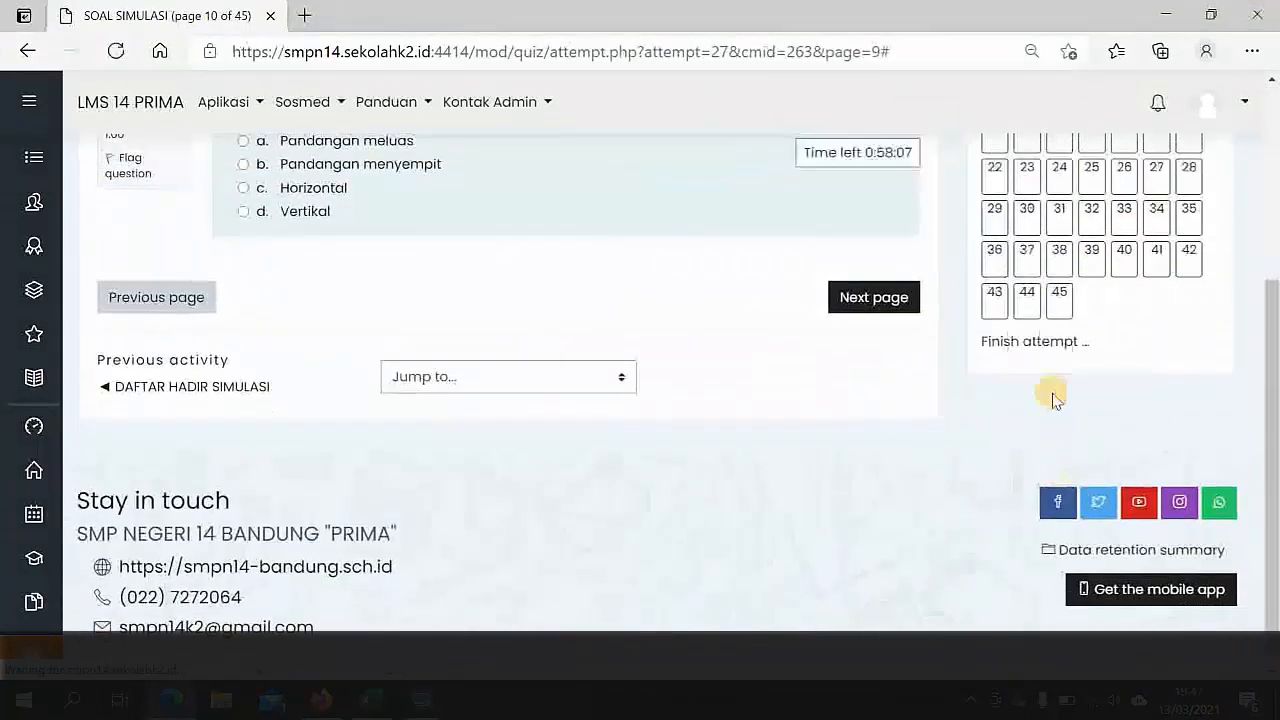
click(1058, 302)
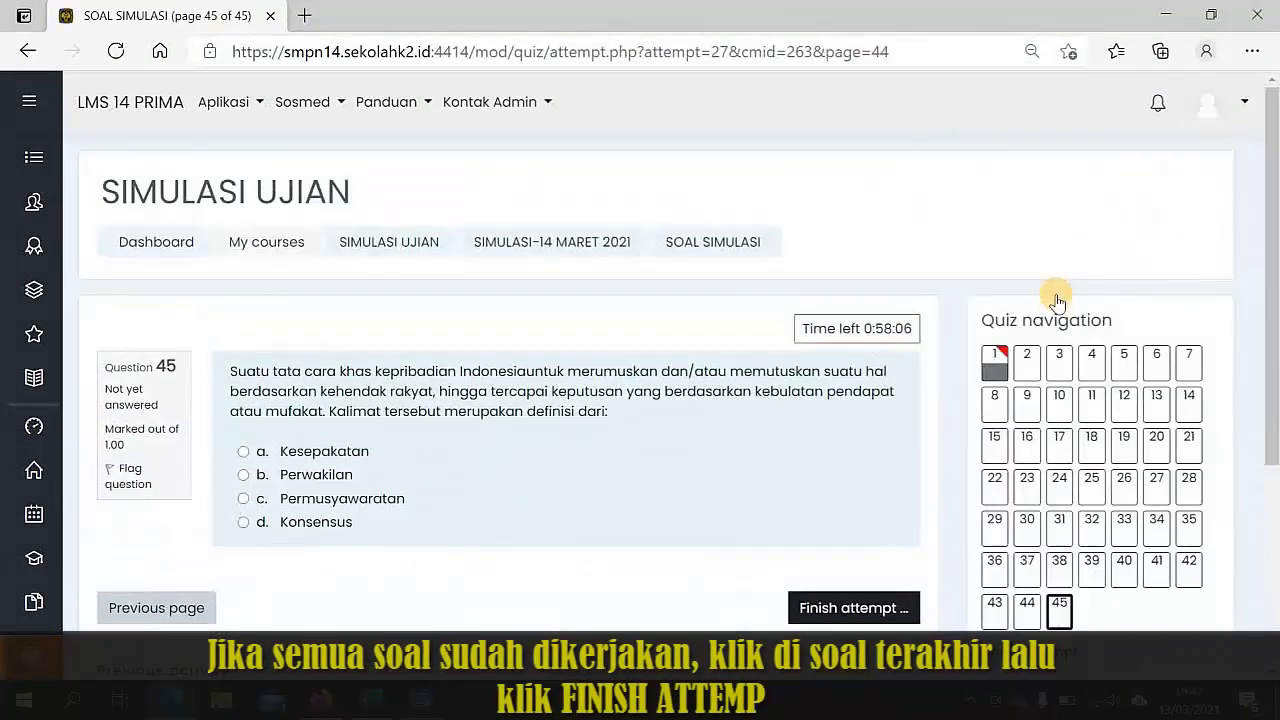
scroll(975, 340, down, 3)
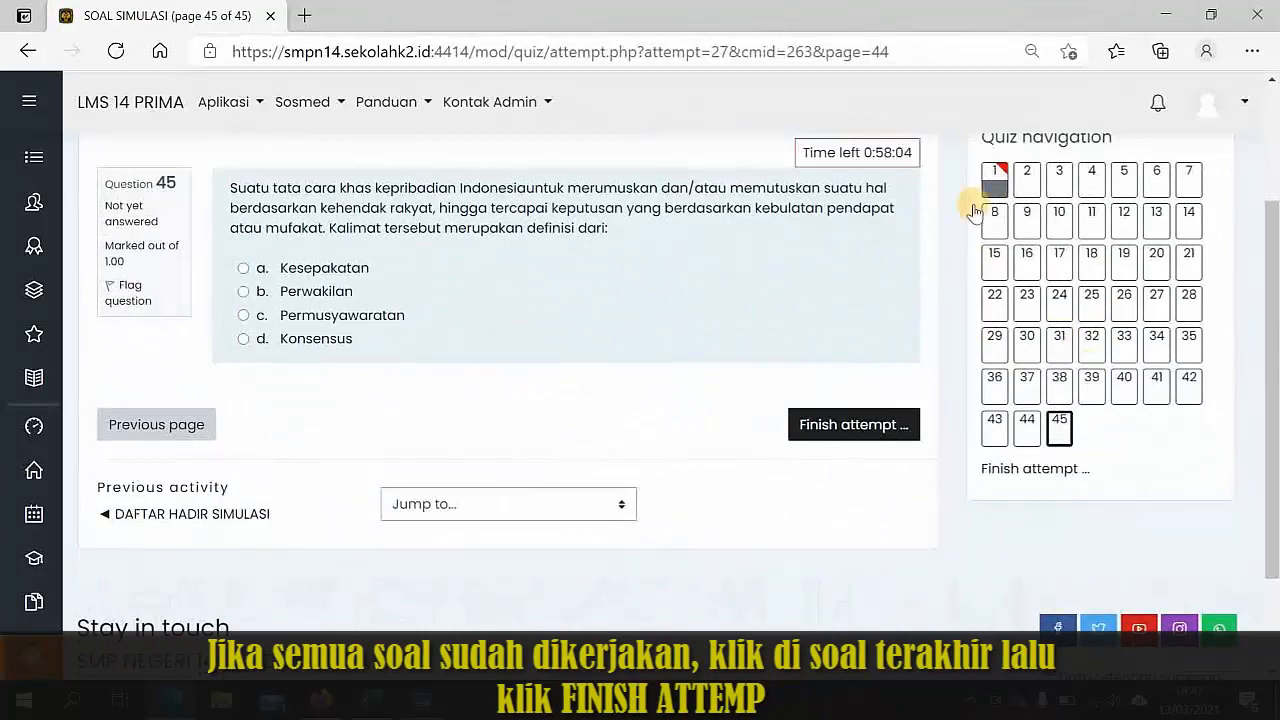
click(873, 430)
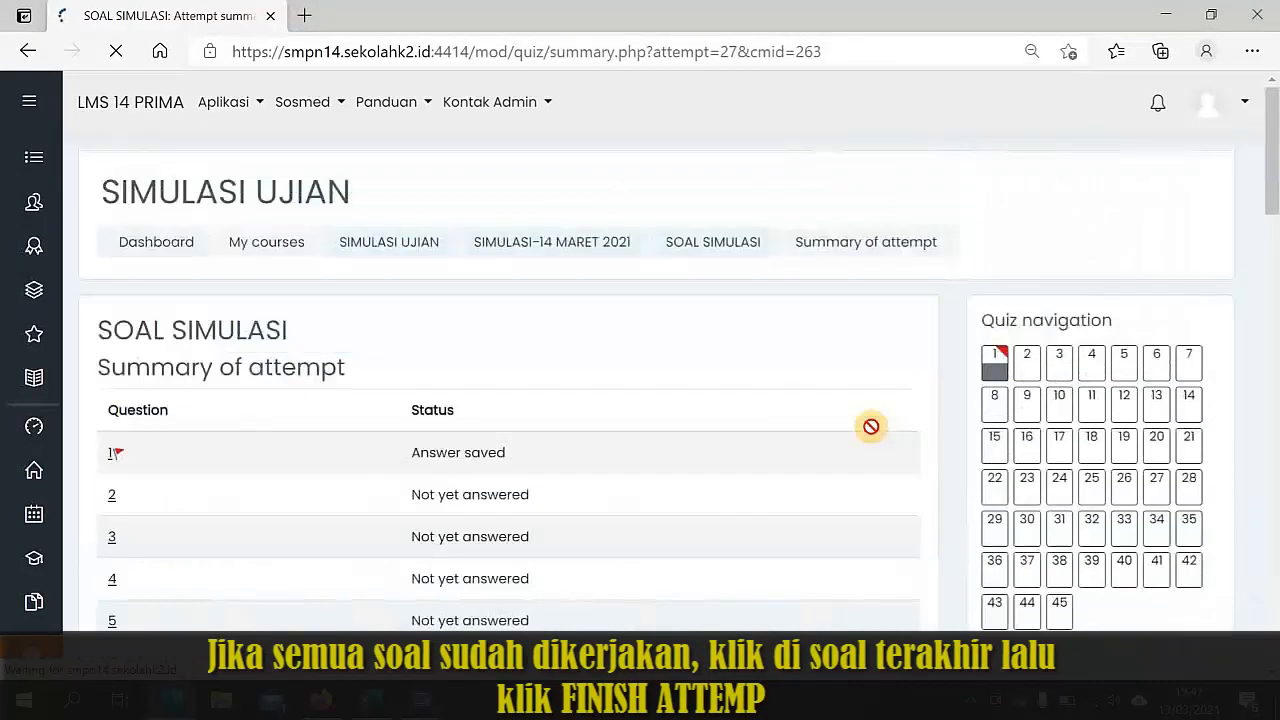
Review the answer status of every question in the Summary of attempt, down to the return and submit options.
scroll(677, 362, down, 3)
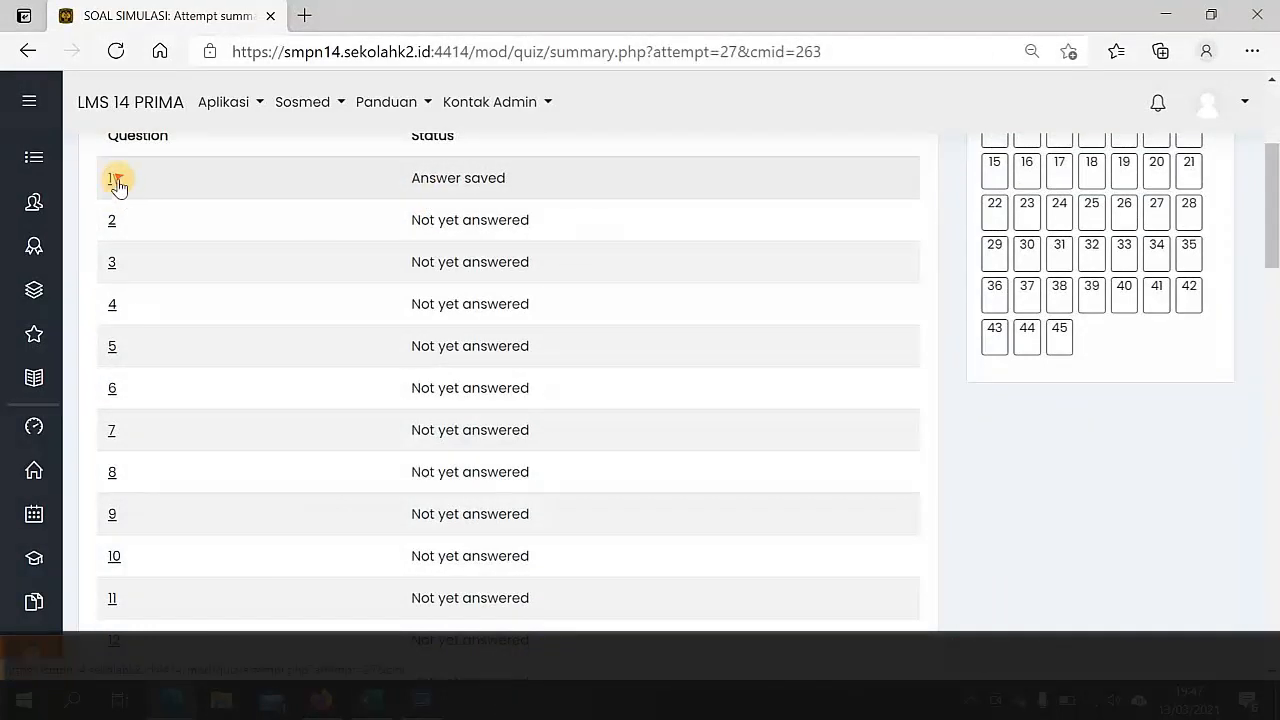
scroll(609, 257, down, 1)
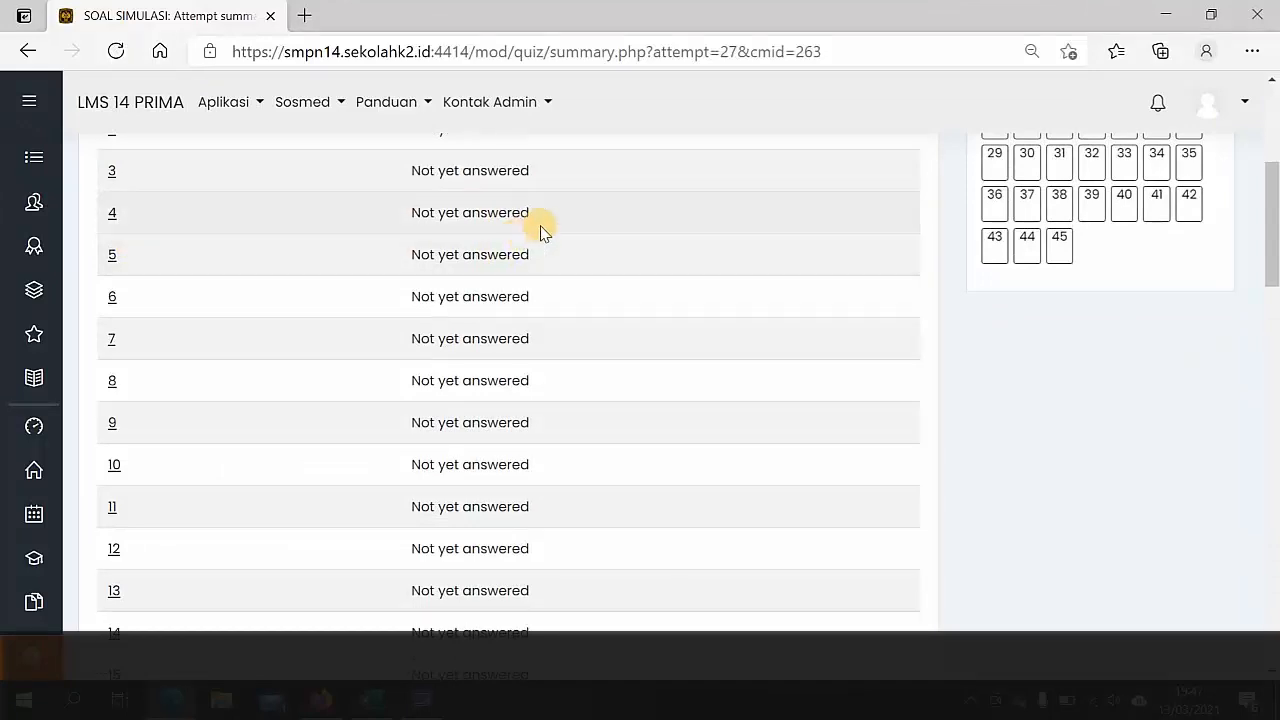
scroll(525, 240, down, 13)
scroll(491, 330, down, 5)
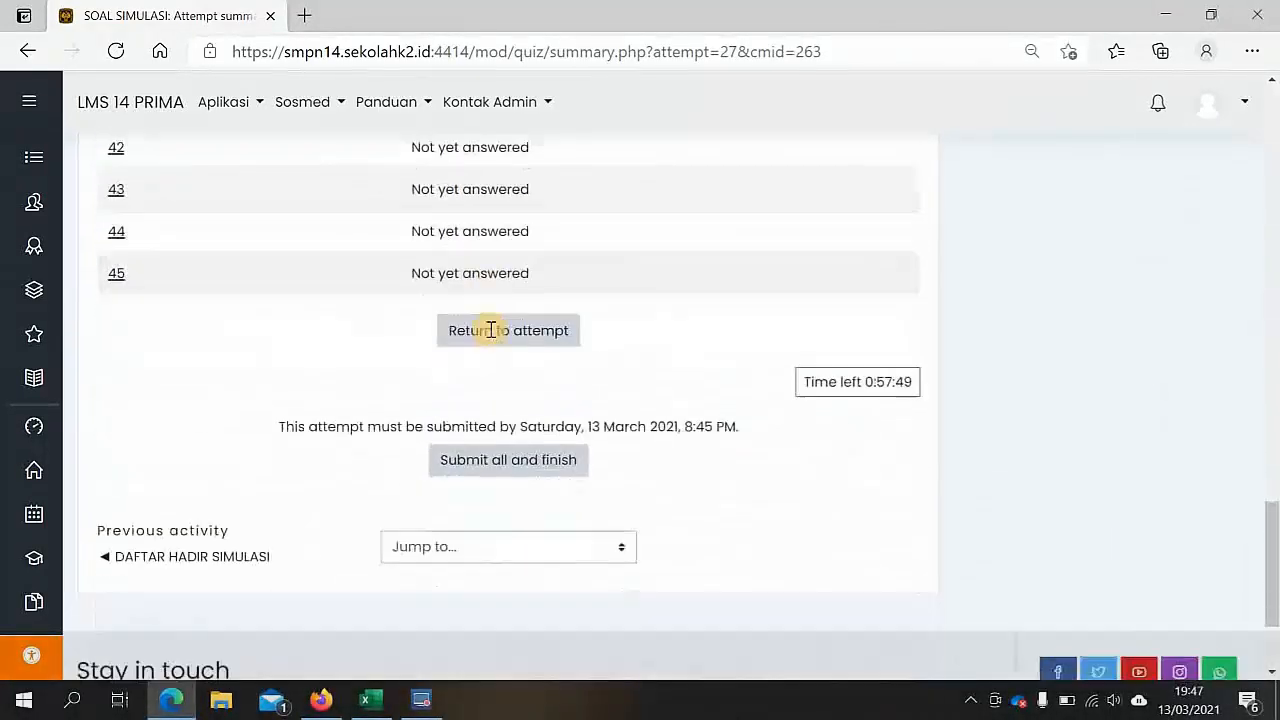
Return to the attempt from the summary at question 45, and finish the attempt again to get back to the summary.
scroll(491, 330, up, 1)
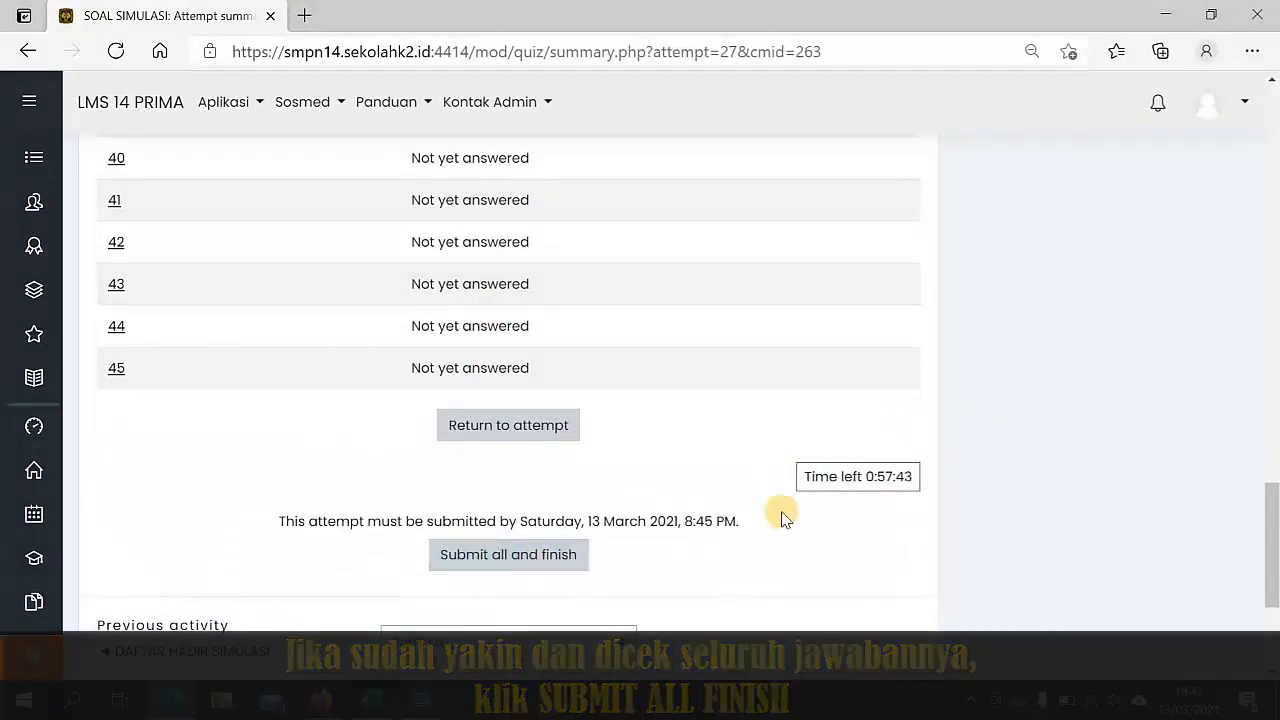
click(568, 415)
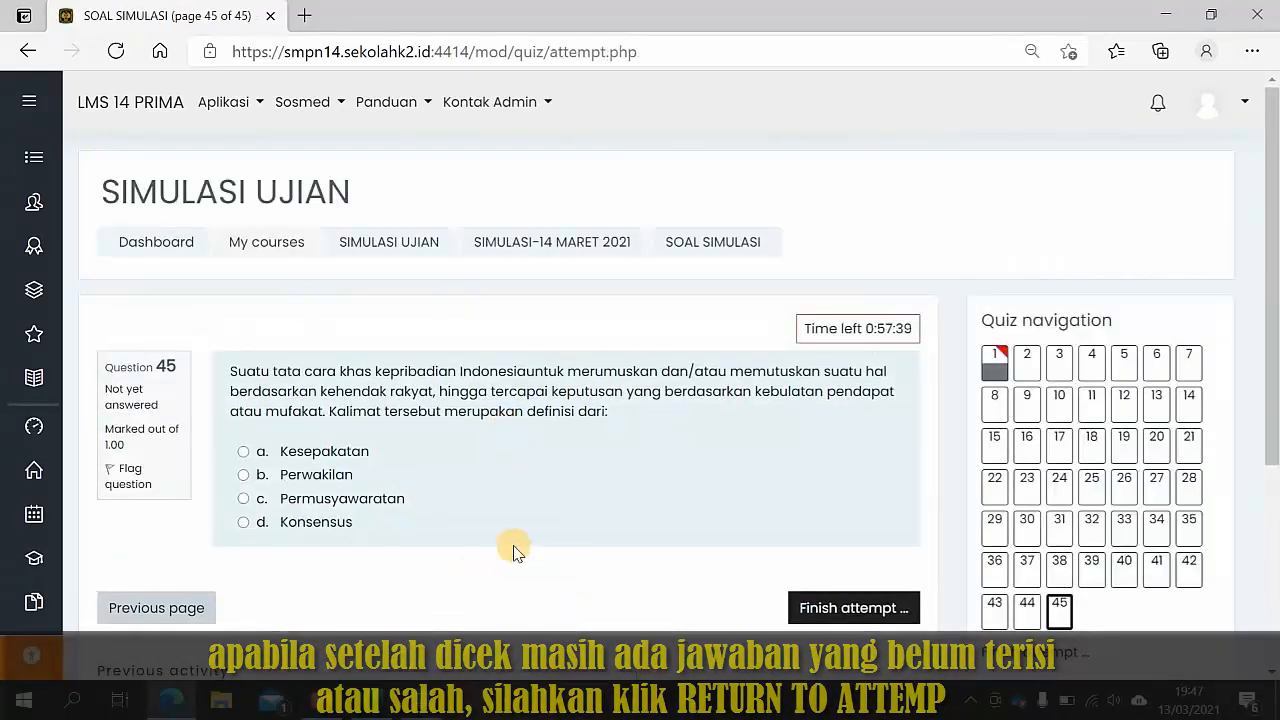
scroll(646, 477, down, 2)
click(1034, 470)
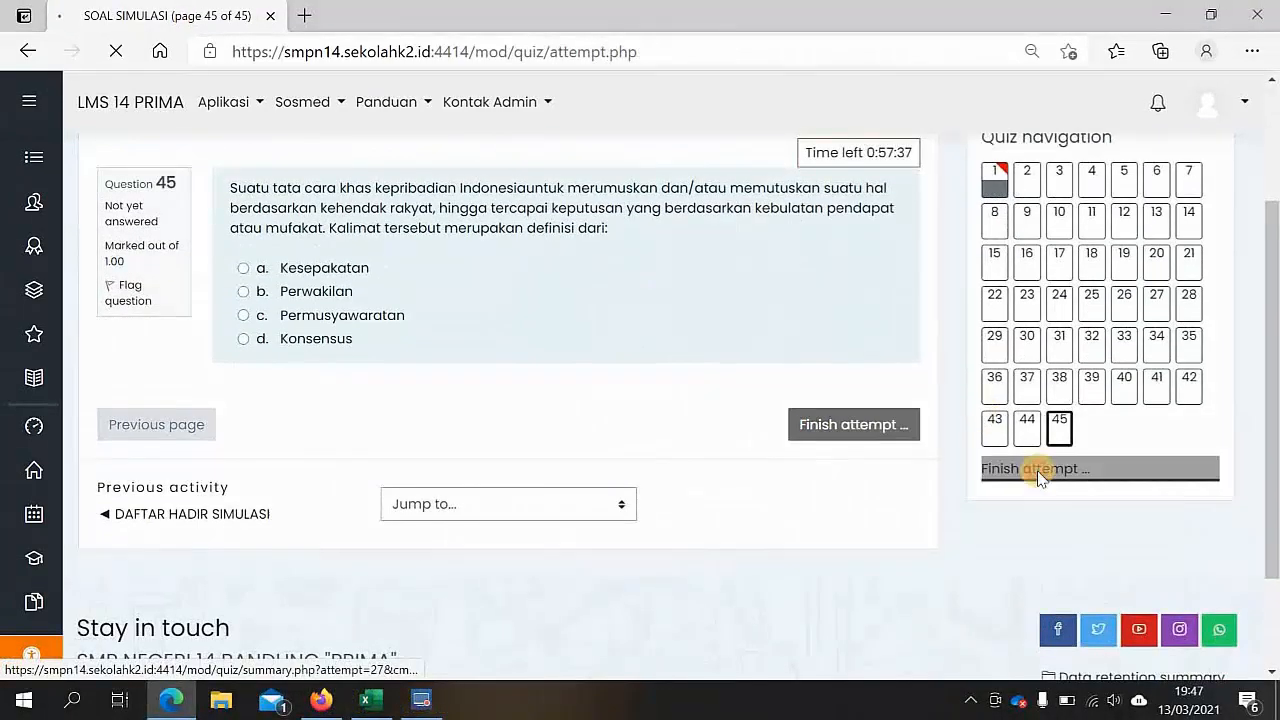
Submit all answers of the SOAL SIMULASI attempt and finish it, confirming the submission.
scroll(651, 460, down, 20)
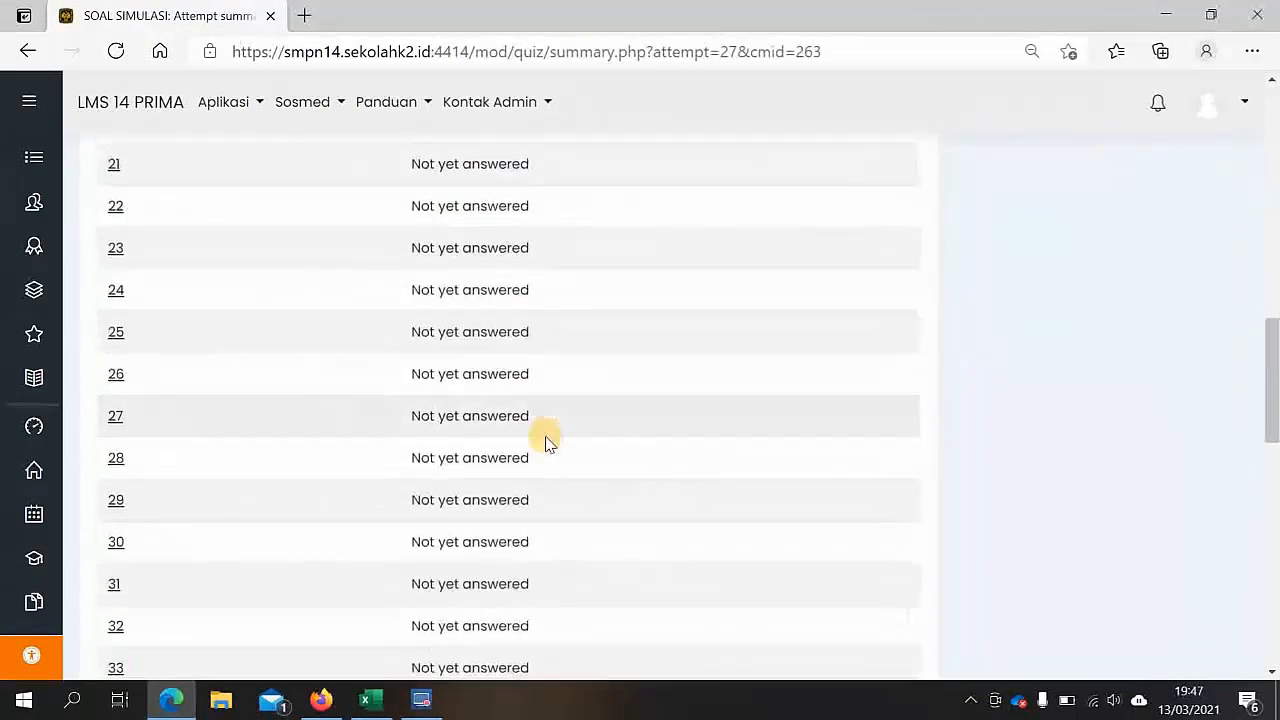
click(490, 480)
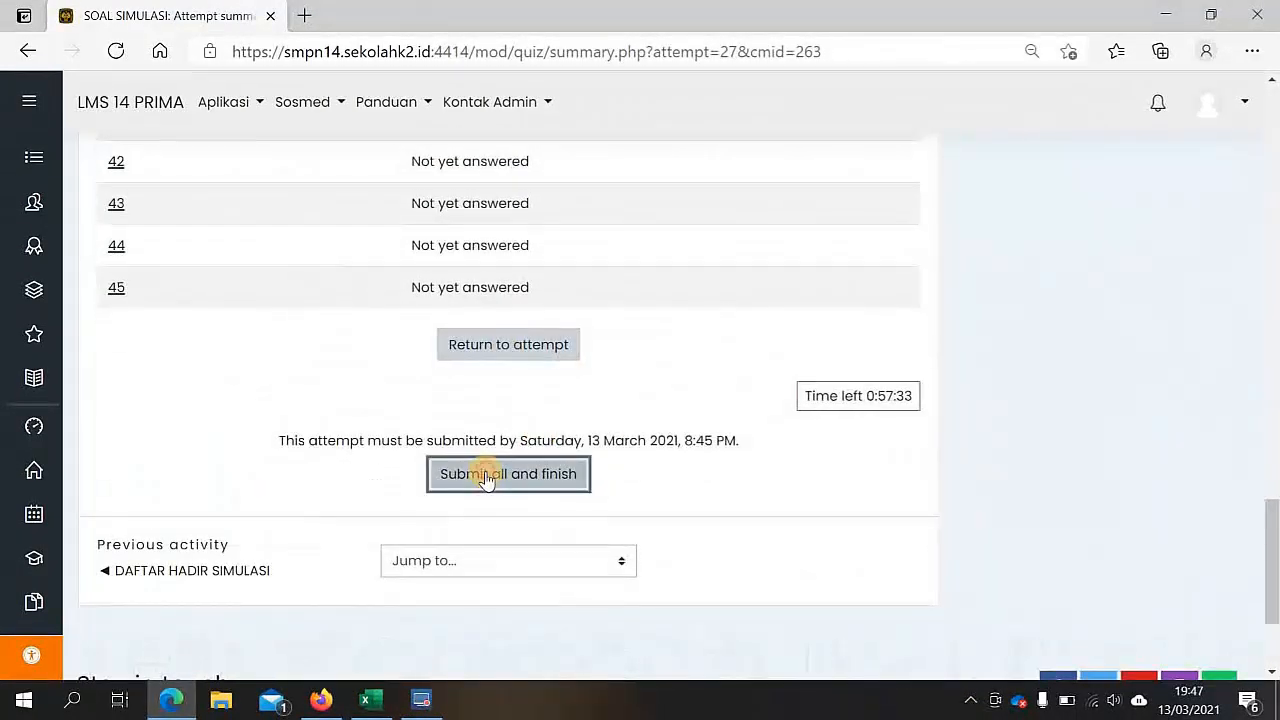
click(583, 506)
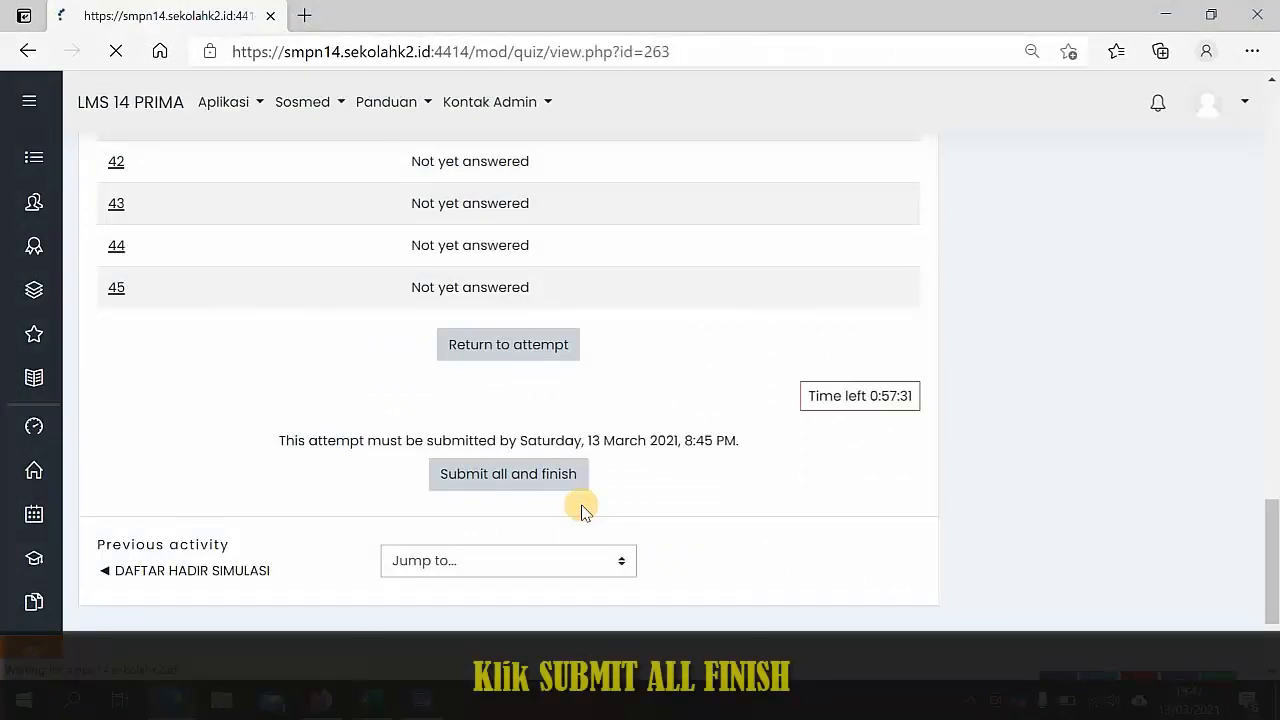
Review the state and submission time in the summary of previous attempts, and return to the dashboard.
scroll(624, 465, down, 10)
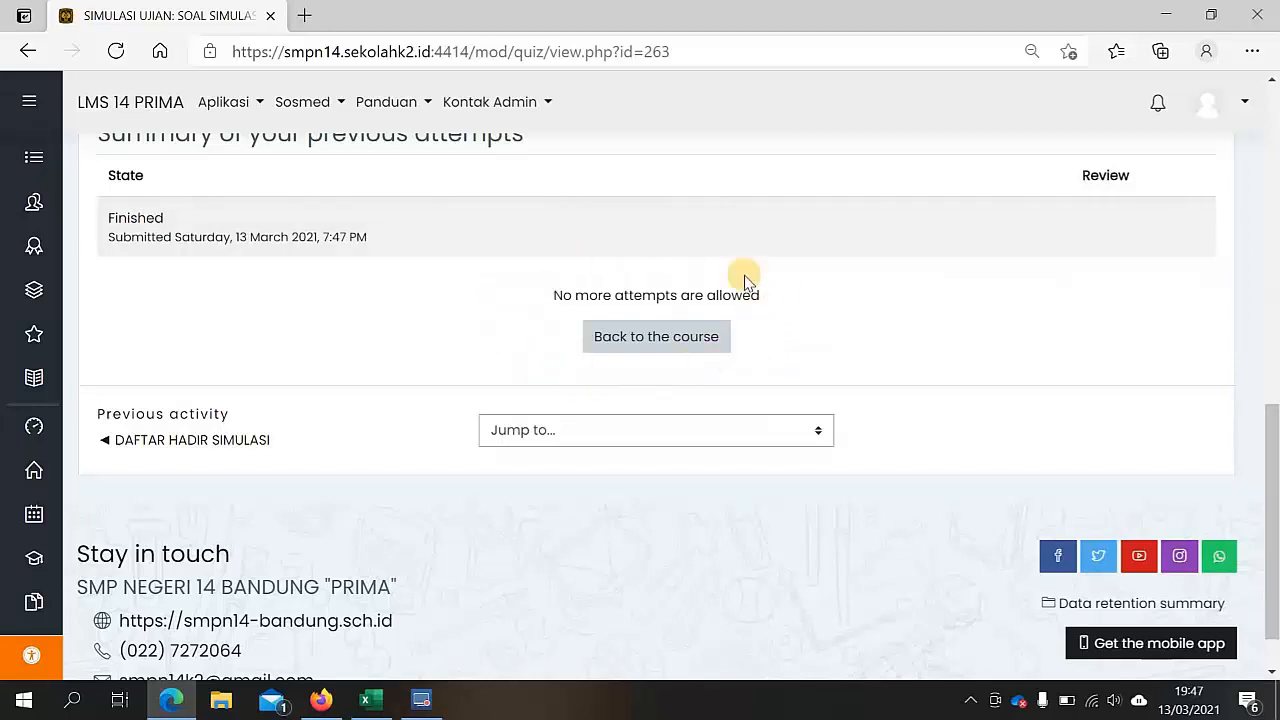
scroll(713, 276, up, 1)
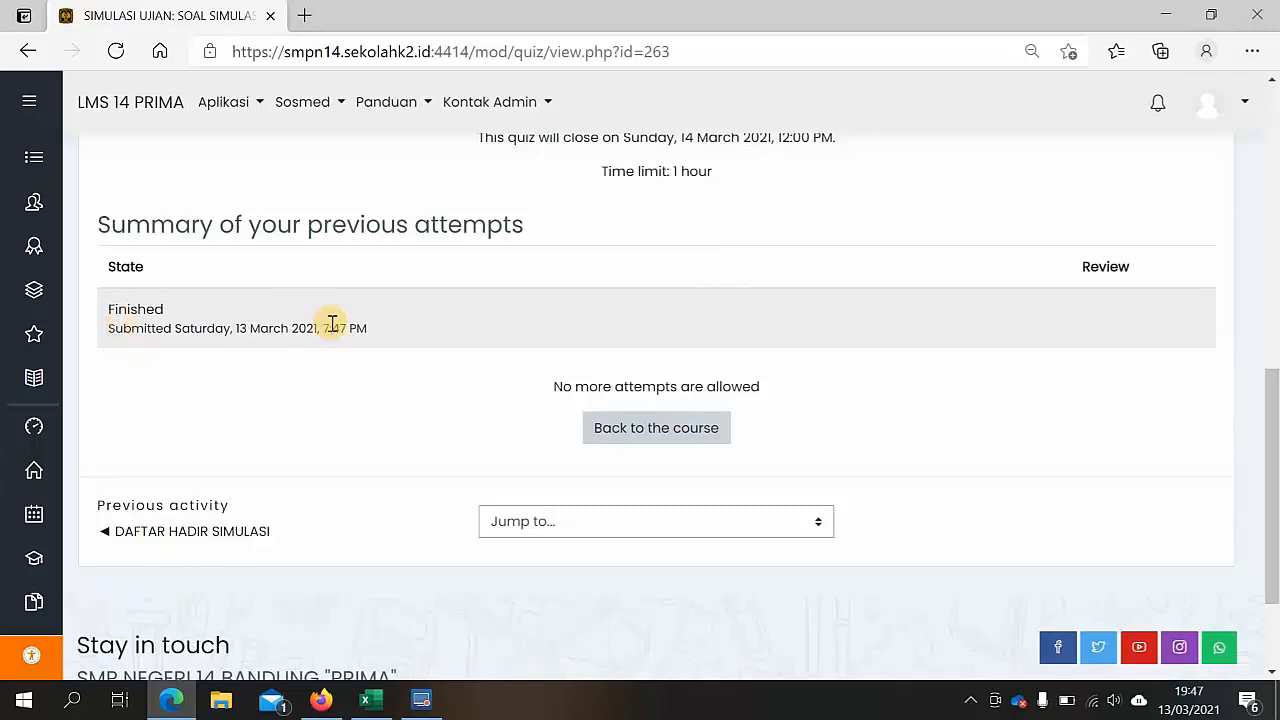
scroll(451, 329, down, 2)
scroll(451, 329, up, 5)
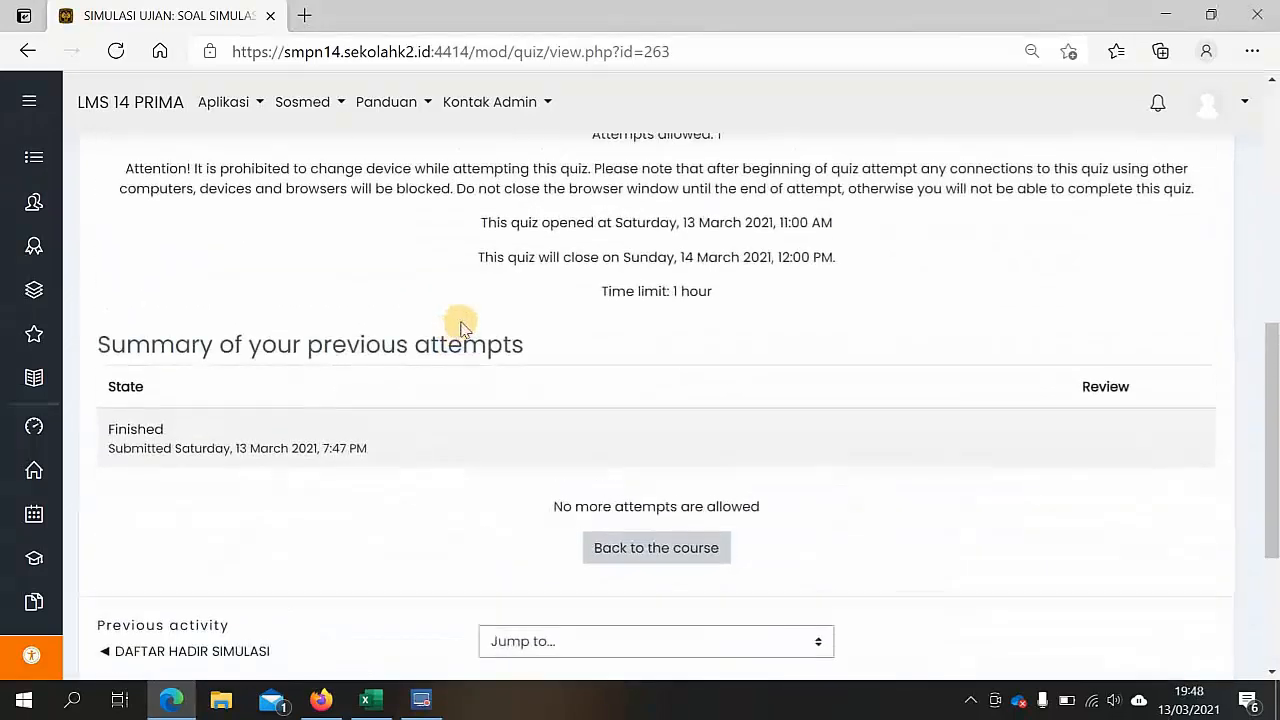
scroll(715, 290, up, 4)
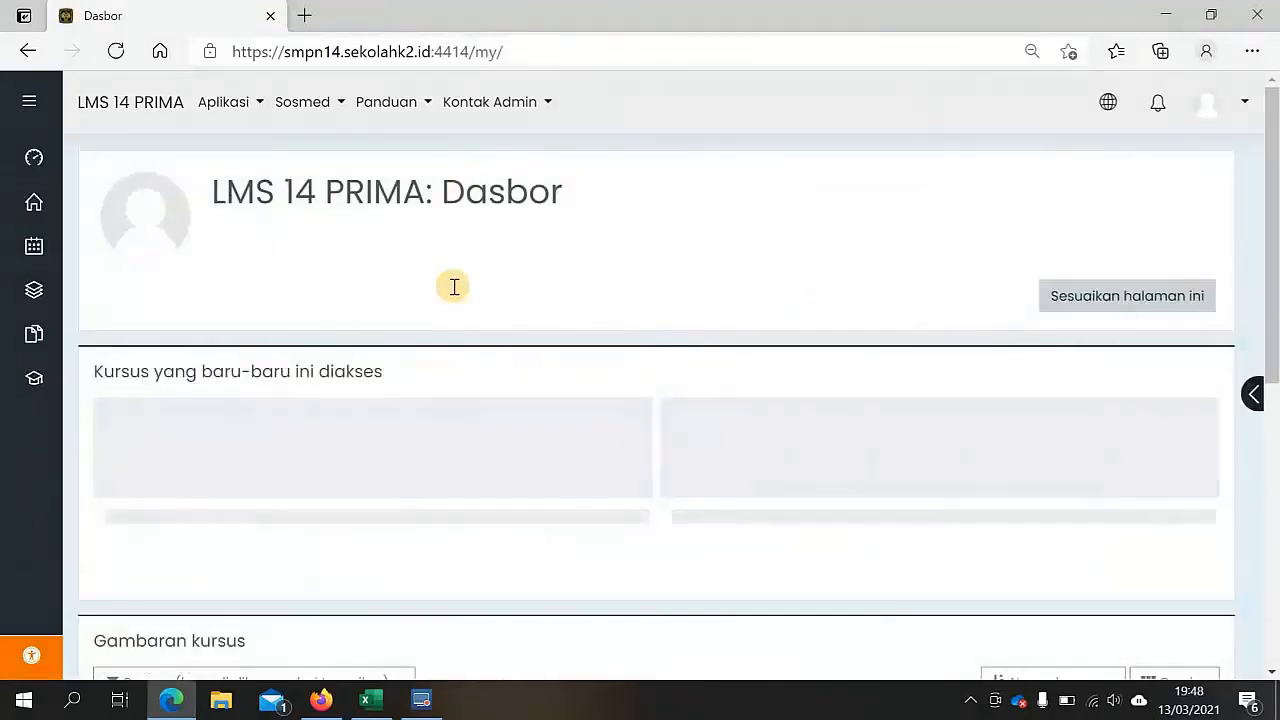
Open the LMS calendar and look over the simulation events in the March 2021 month view.
mouse_move(37, 380)
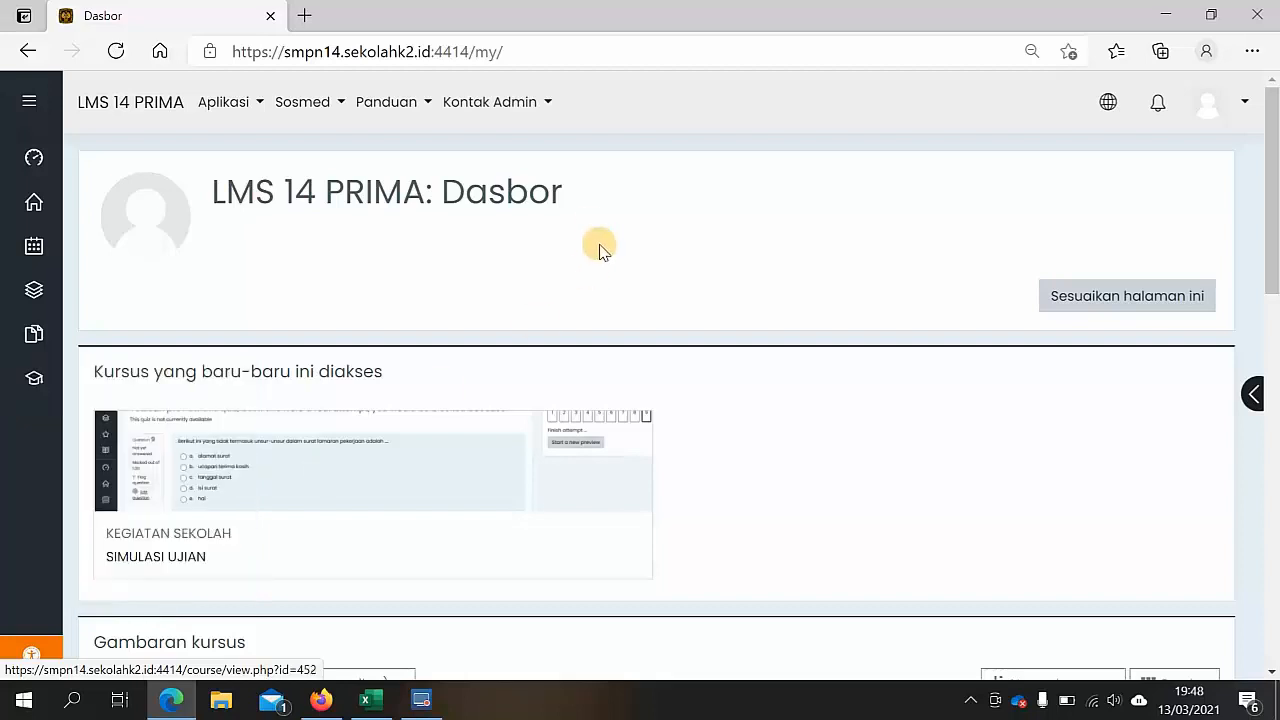
click(30, 254)
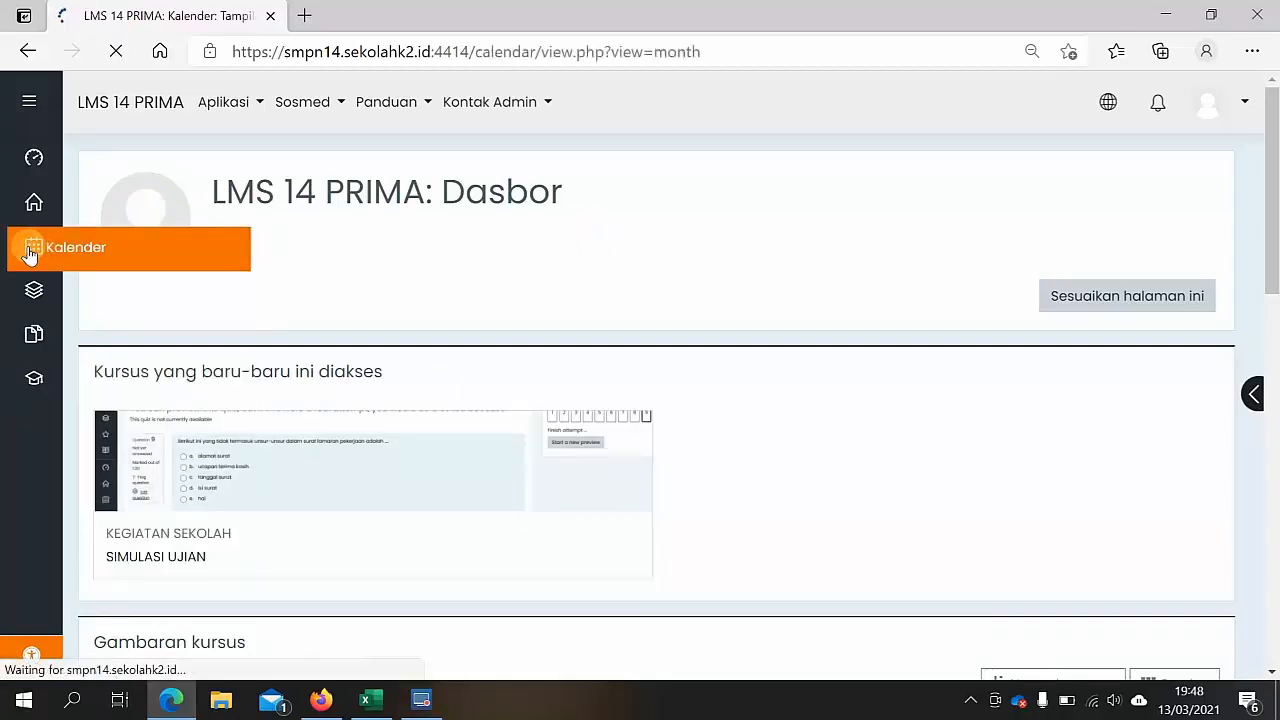
scroll(560, 274, down, 2)
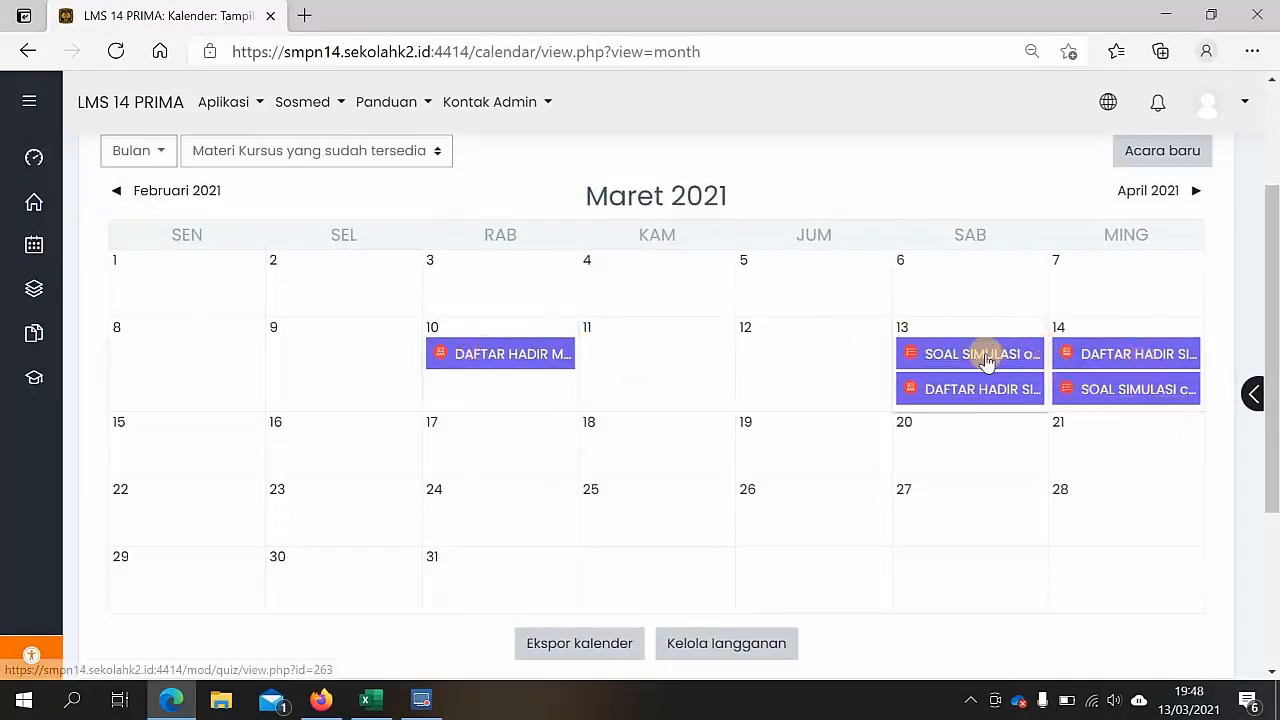
scroll(1077, 371, down, 2)
scroll(957, 249, up, 1)
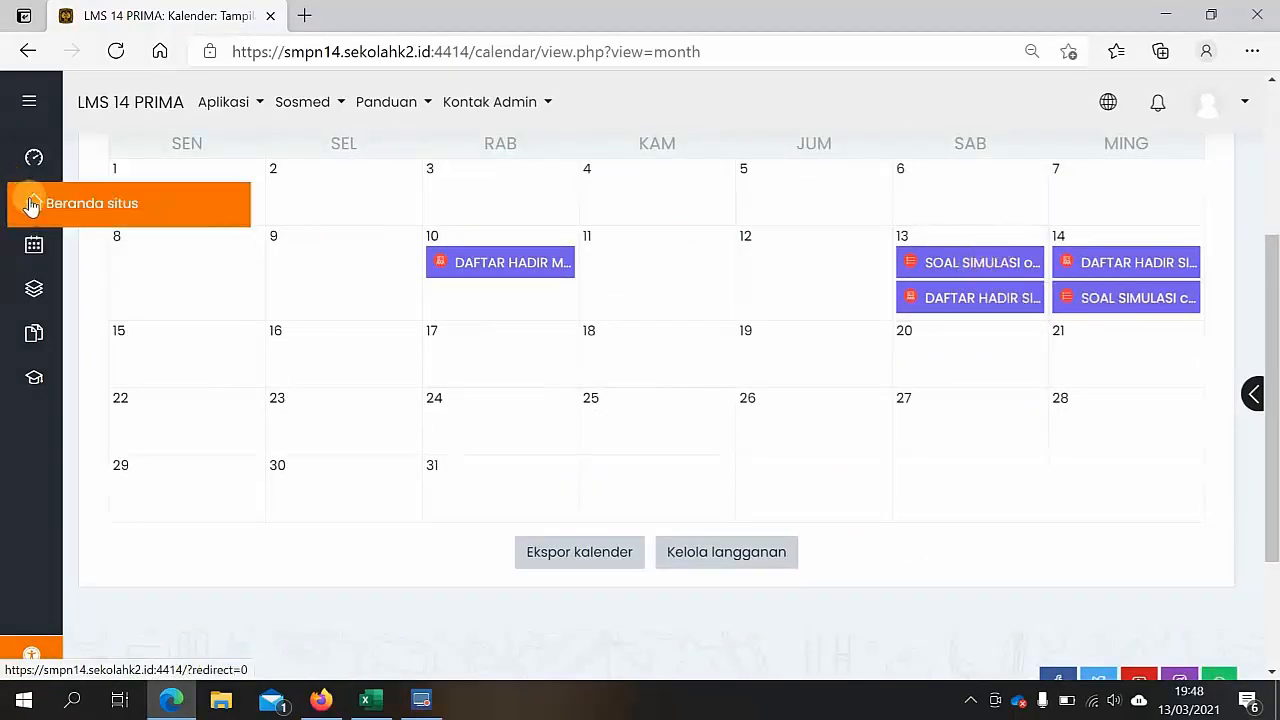
Open the DAFTAR HADIR SIMULASI event of 14 March and go to its activity to view the attendance records.
click(1115, 271)
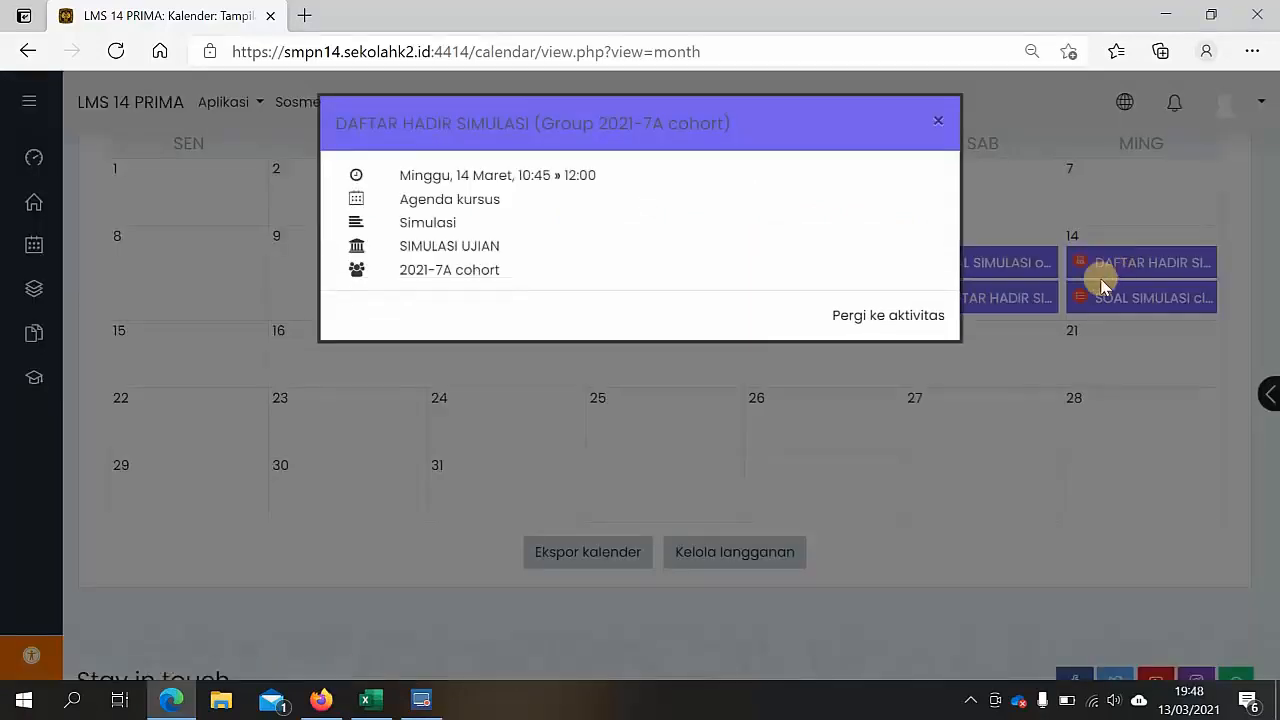
click(884, 320)
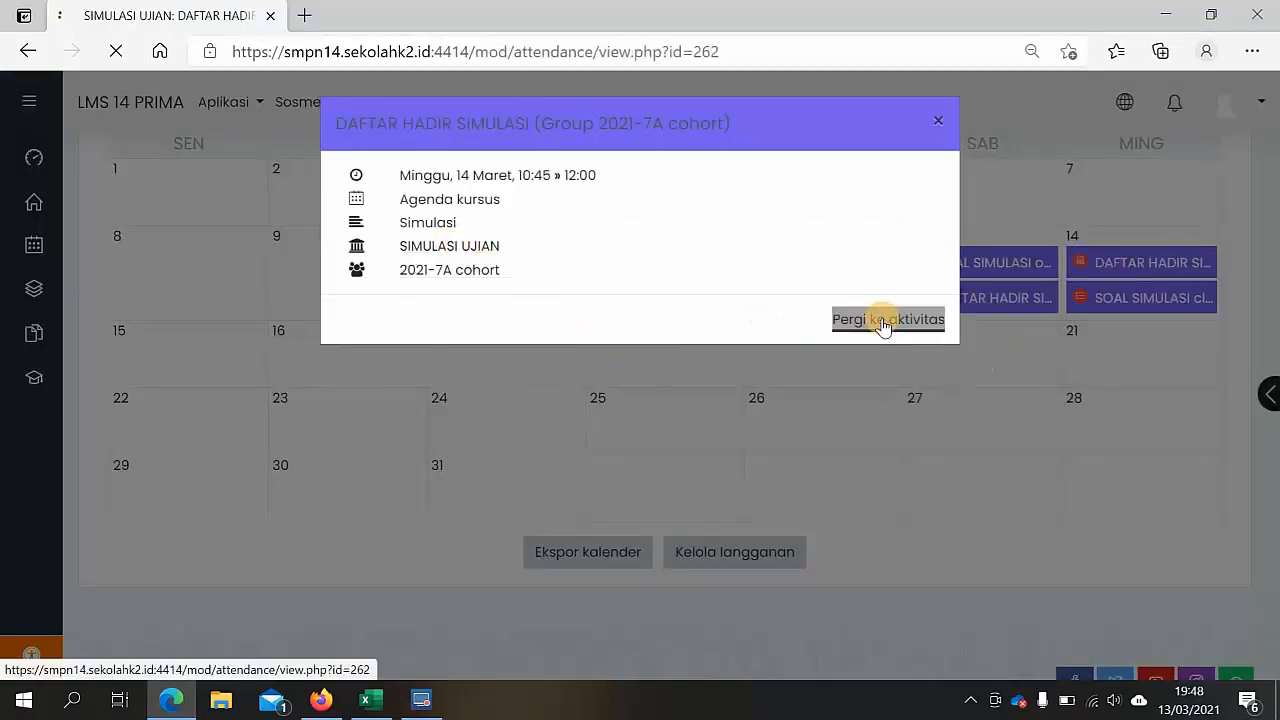
scroll(643, 363, down, 2)
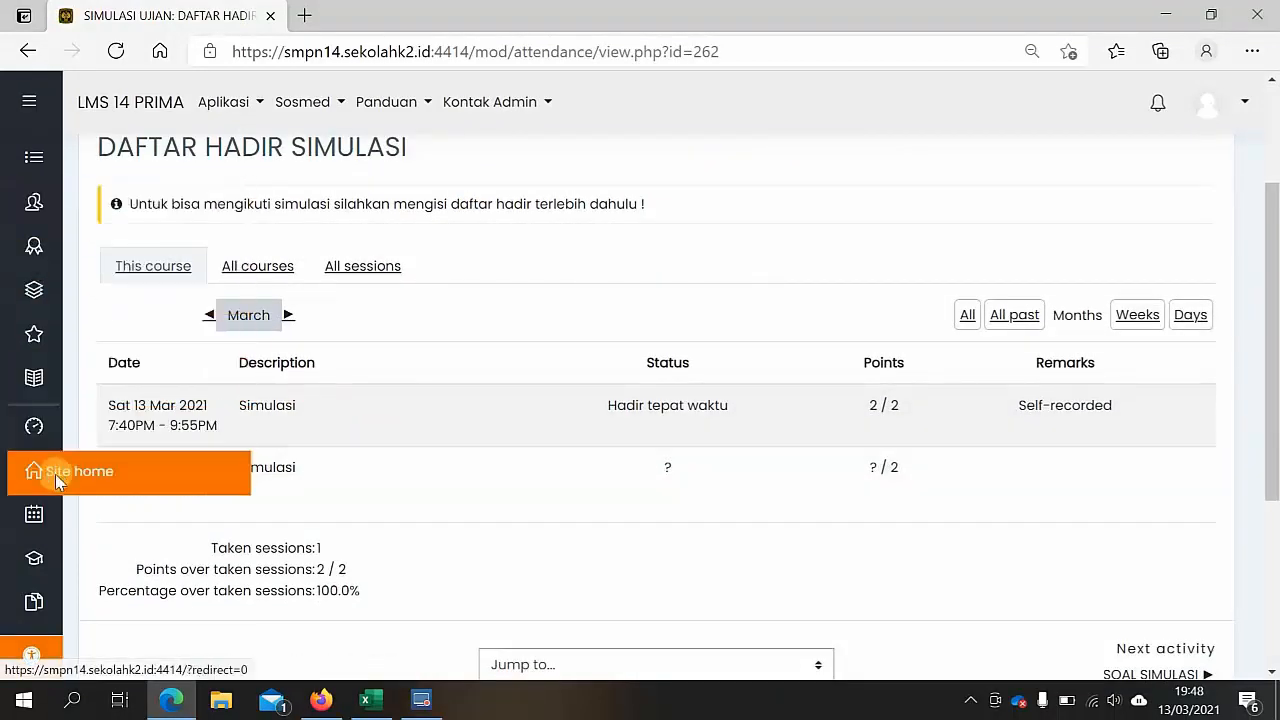
Go back to the March 2021 calendar by way of the dashboard and check the events on 13 and 14 March.
mouse_move(31, 567)
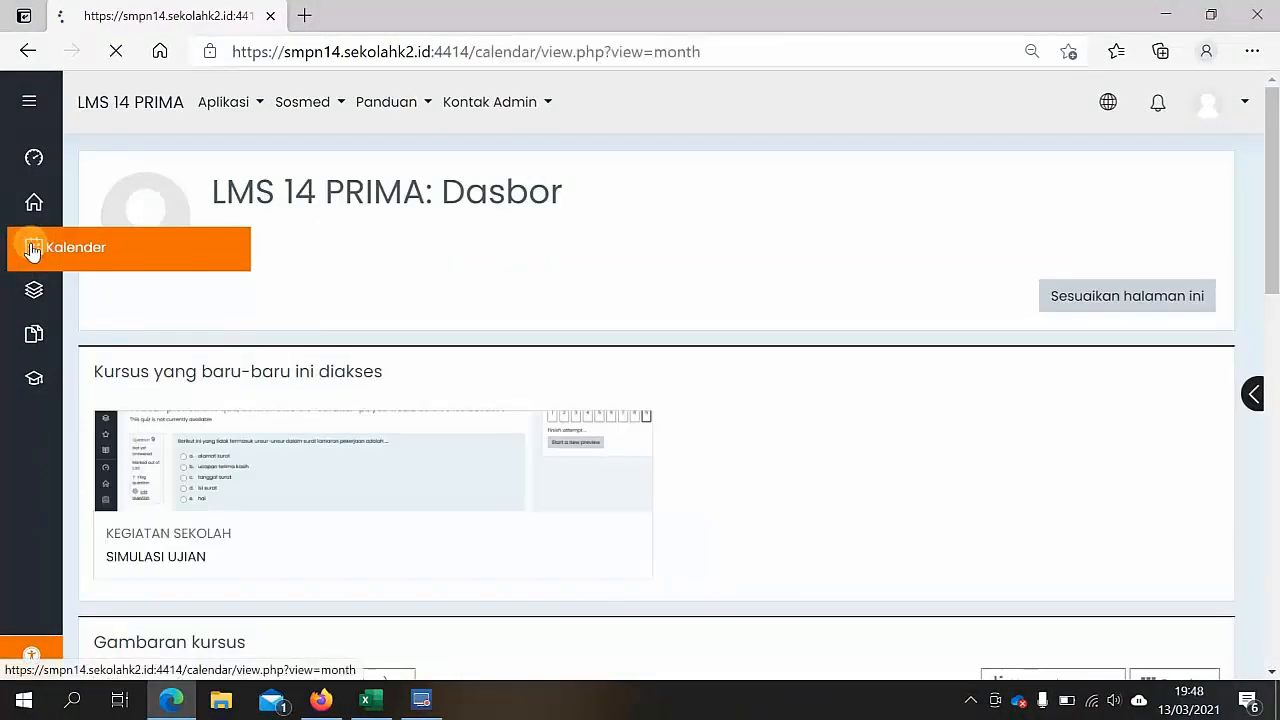
scroll(737, 305, down, 2)
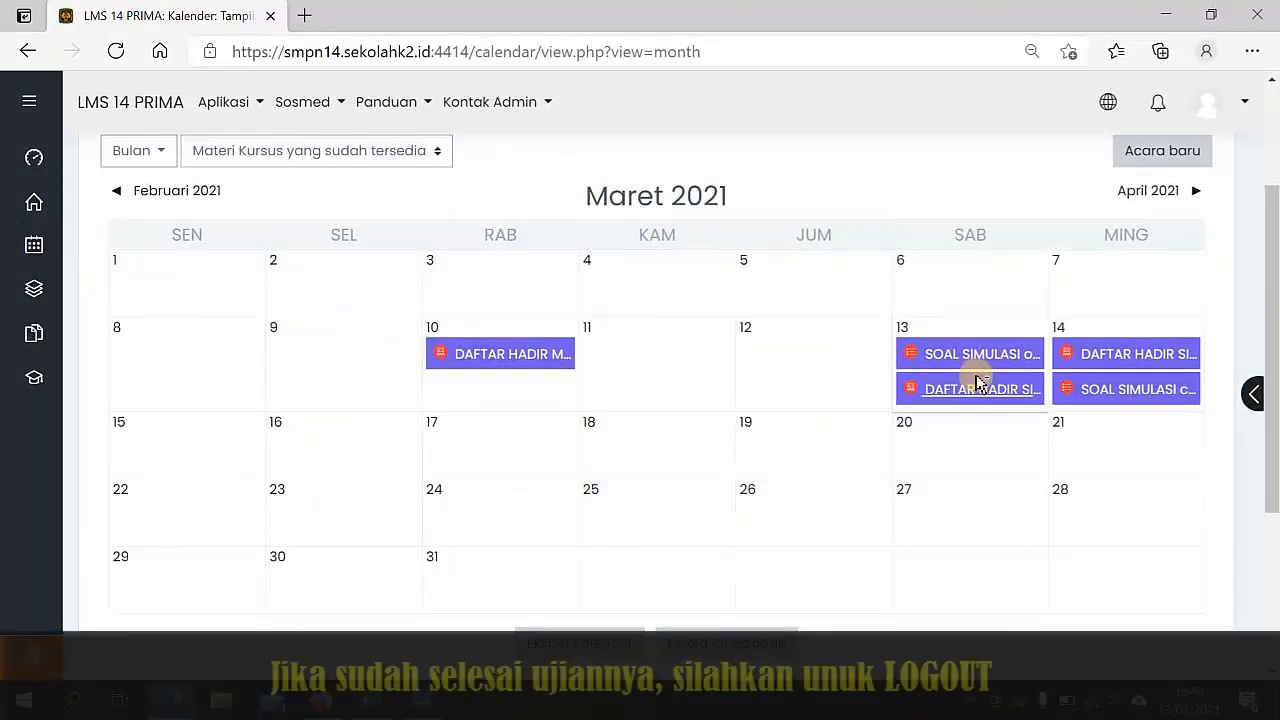
scroll(870, 304, up, 2)
scroll(842, 284, down, 2)
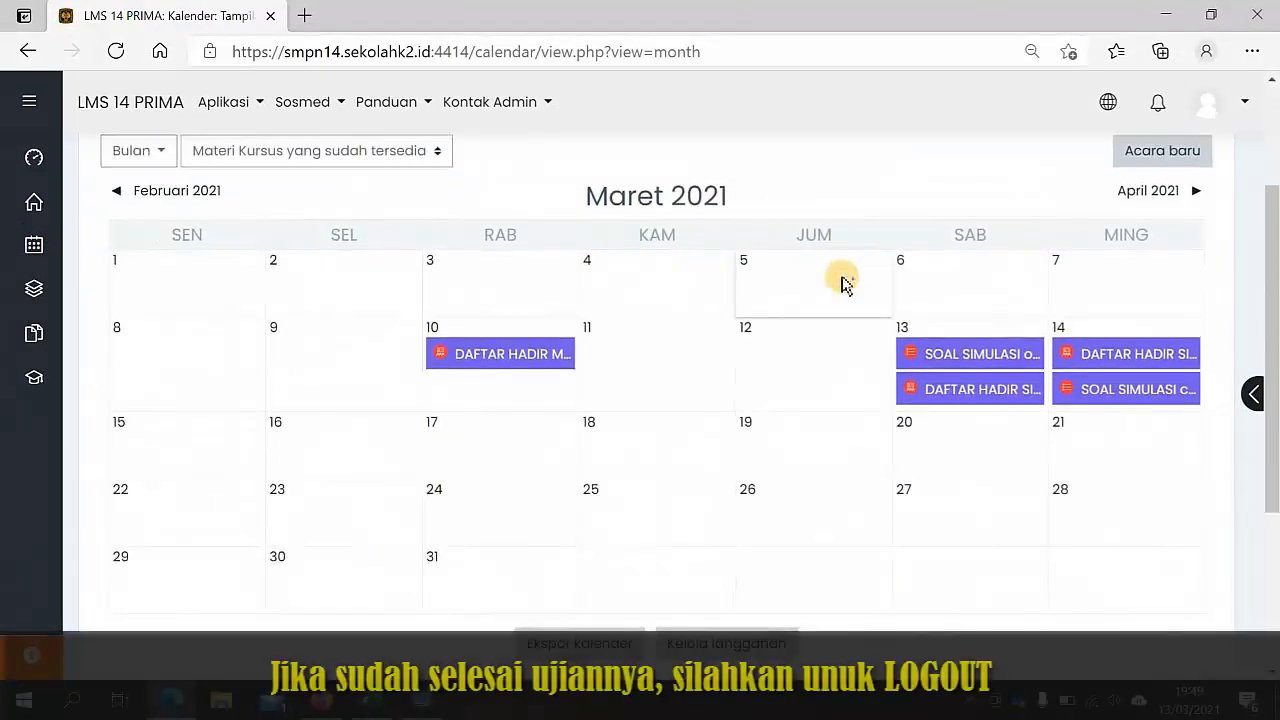
scroll(1073, 218, up, 2)
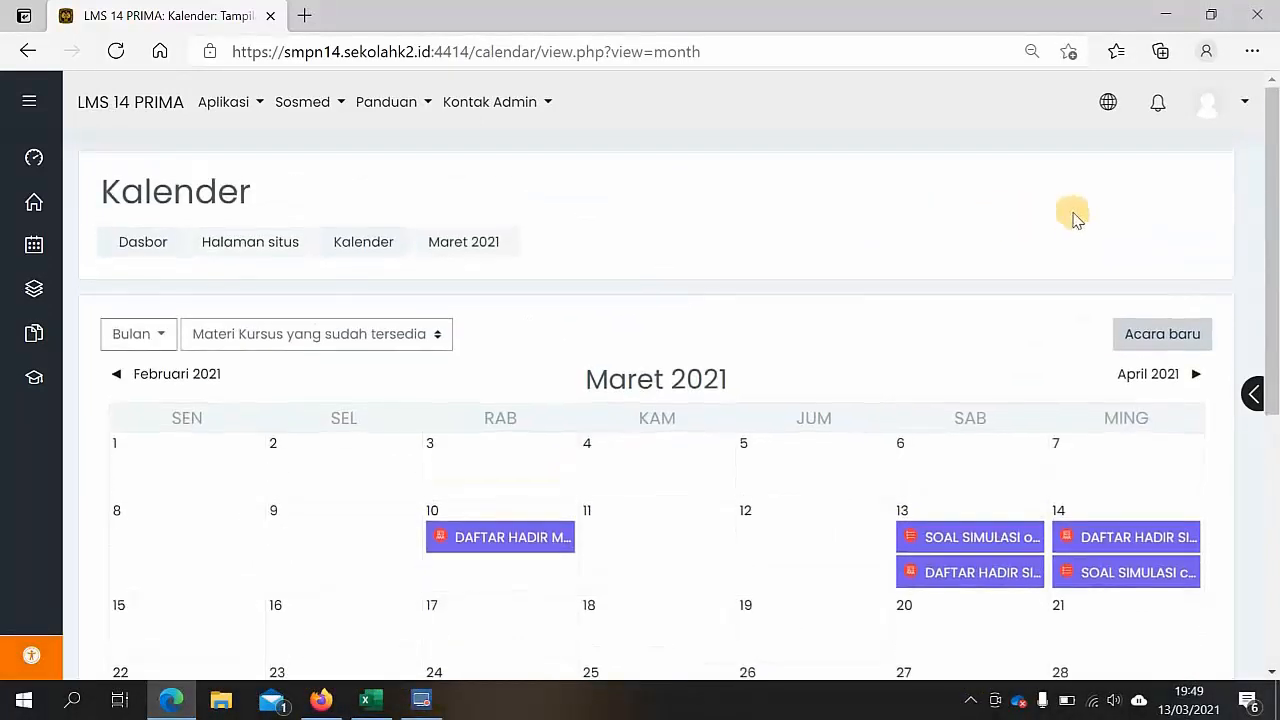
Log out of the LMS account and view the site's front page.
click(1239, 105)
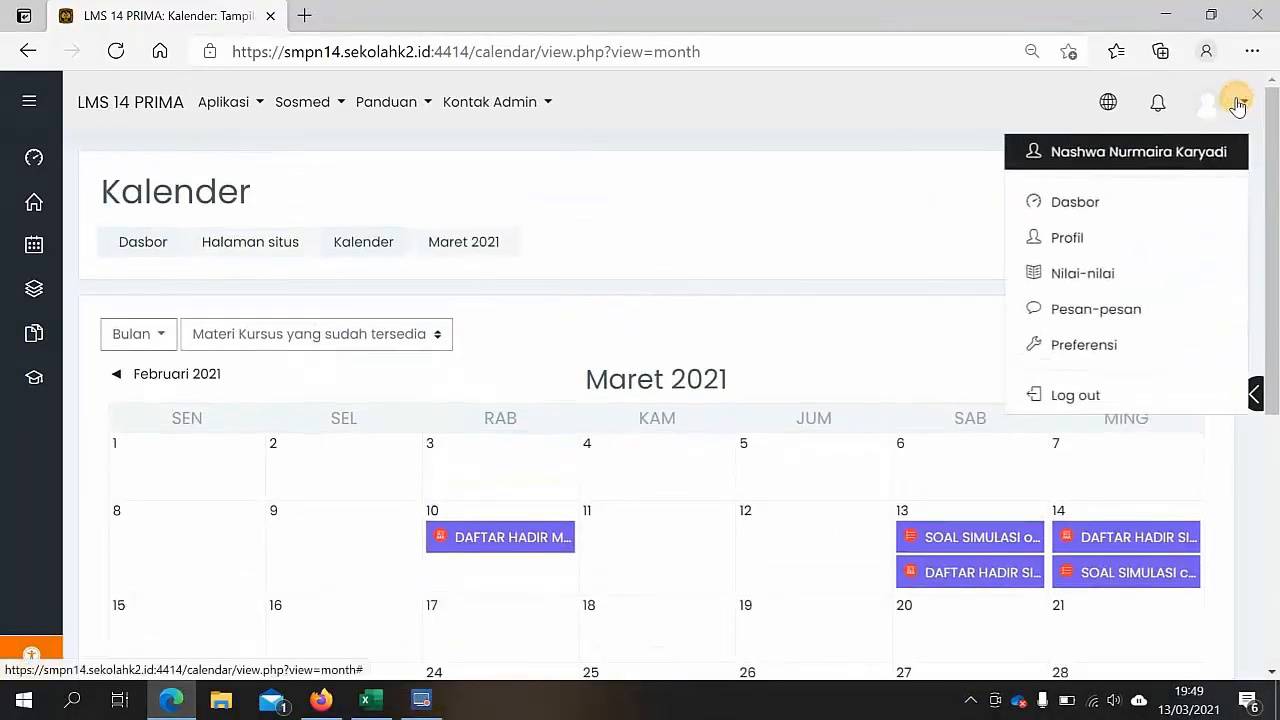
click(1090, 397)
scroll(936, 260, down, 3)
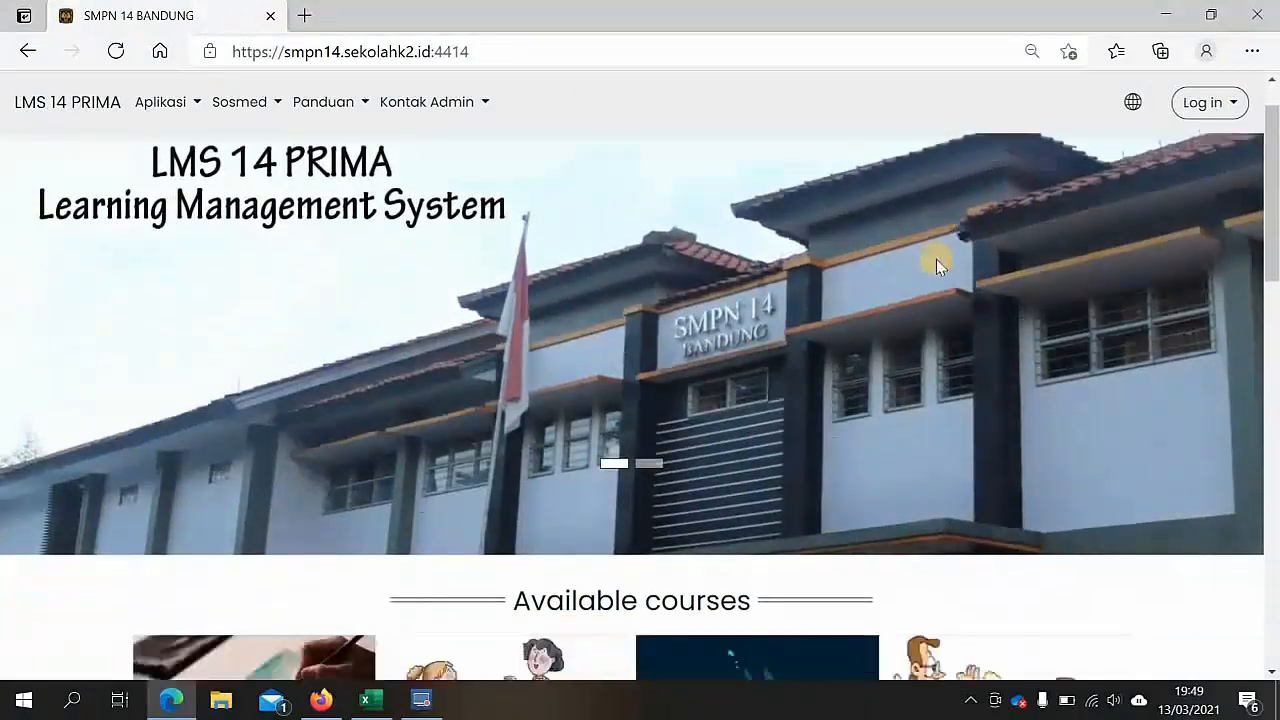